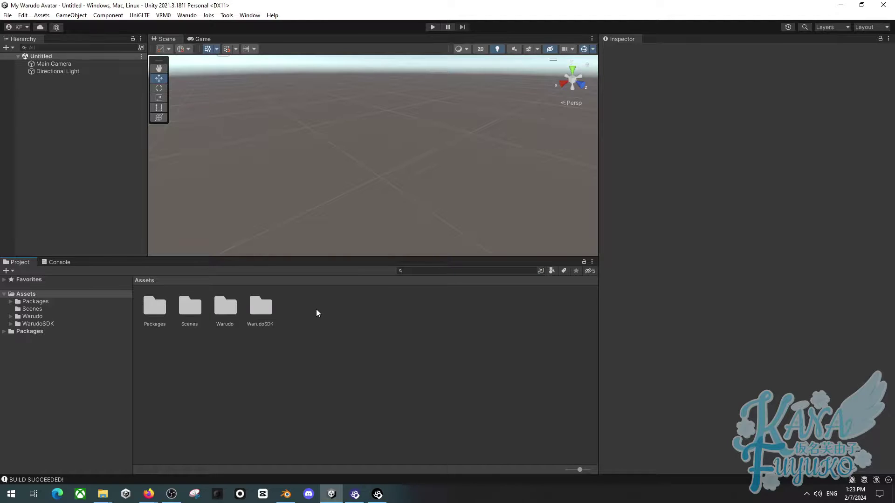
Bring up Blender and orbit around the open cardboard box, then select and deselect it
left_click(286, 494)
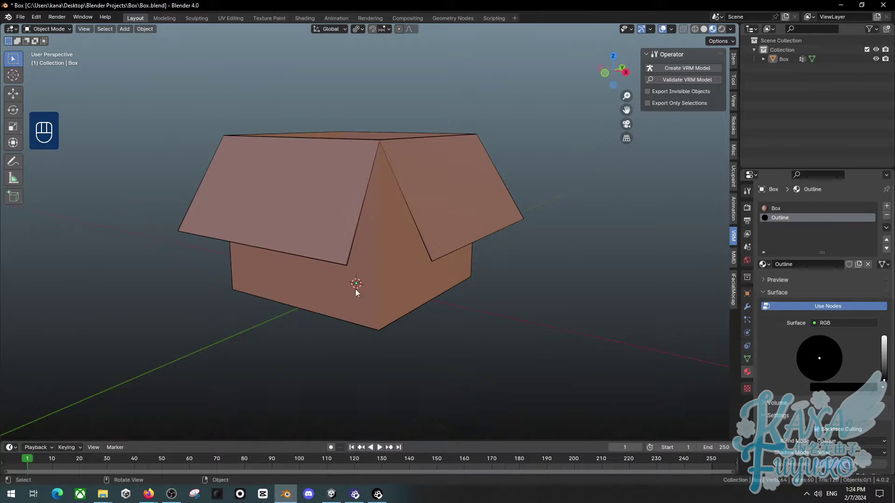
mouse_move(362, 293)
middle_mouse_down()
mouse_move(573, 288)
mouse_move(363, 296)
middle_mouse_up()
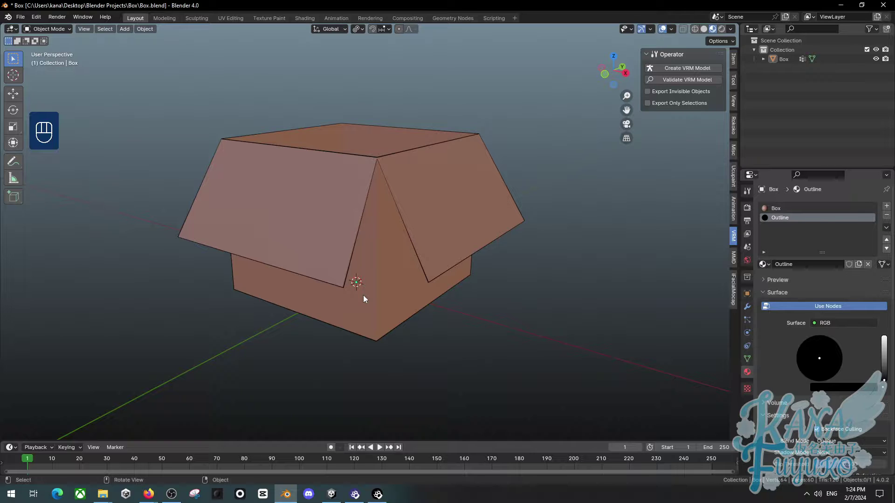
middle_click_drag(343, 212, 375, 199)
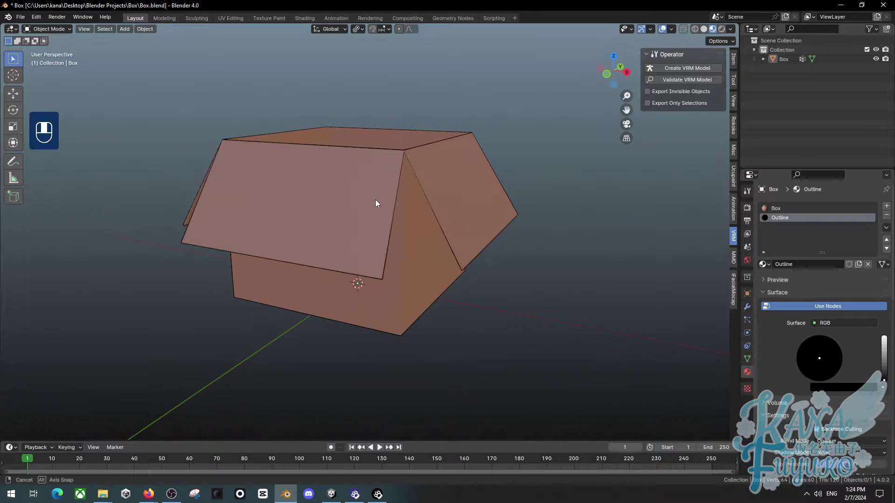
middle_click_drag(328, 173, 336, 192)
left_click(332, 189)
left_click(124, 194)
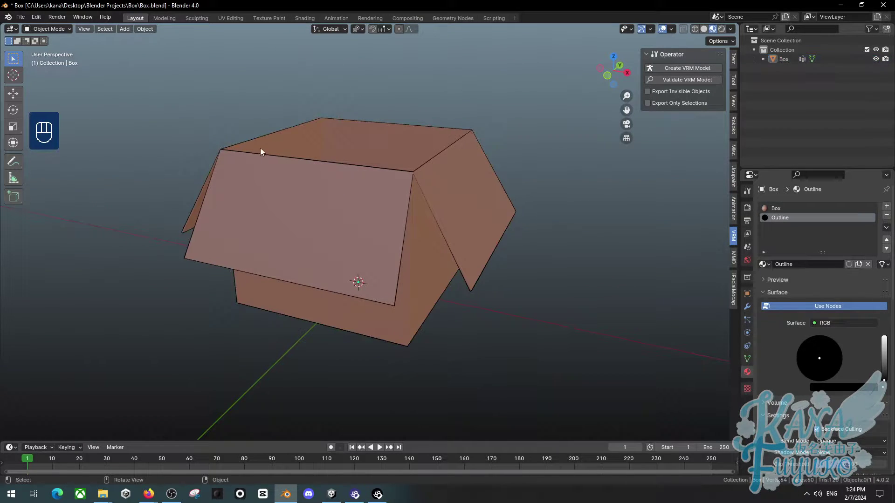
Start an FBX export of the box model and review its Transform options
left_click(27, 16)
mouse_move(44, 159)
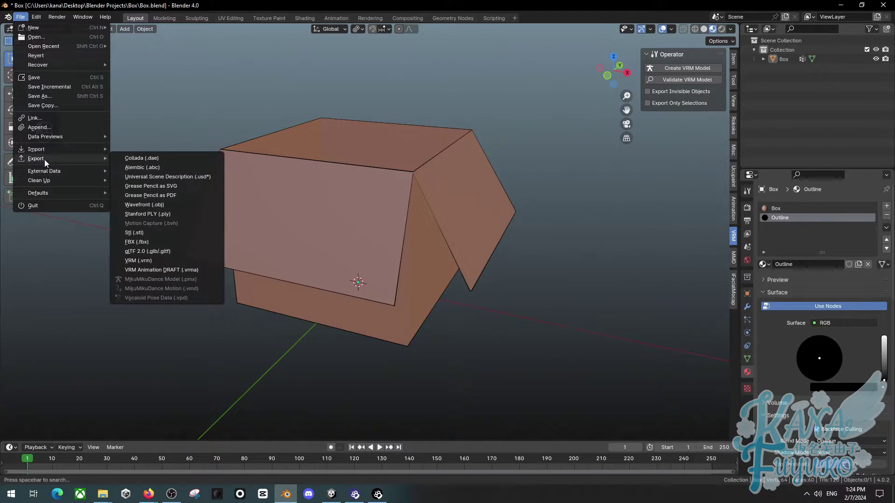
left_click(163, 242)
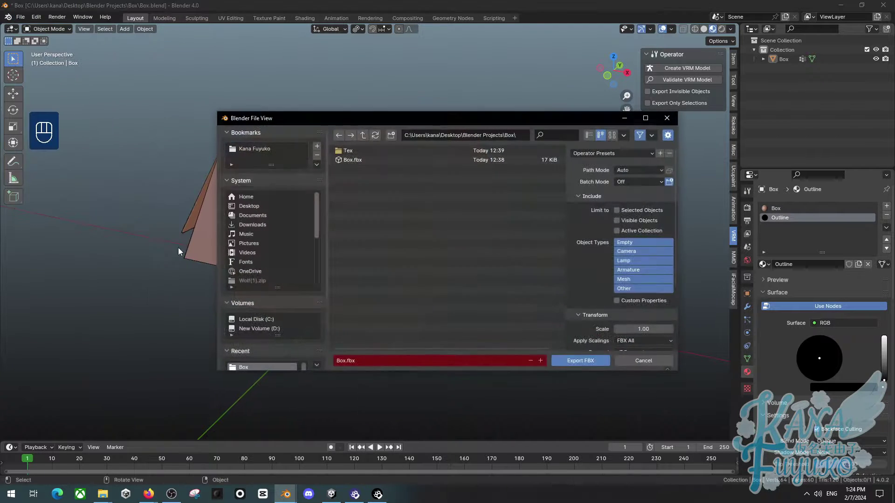
left_click_drag(304, 116, 212, 83)
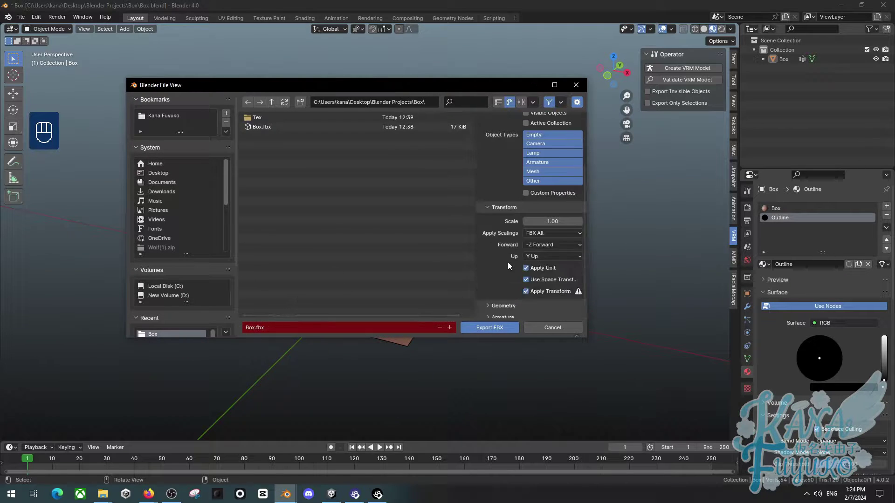
scroll(508, 262, "down", 4)
scroll(545, 268, "up", 4)
scroll(511, 244, "down", 5)
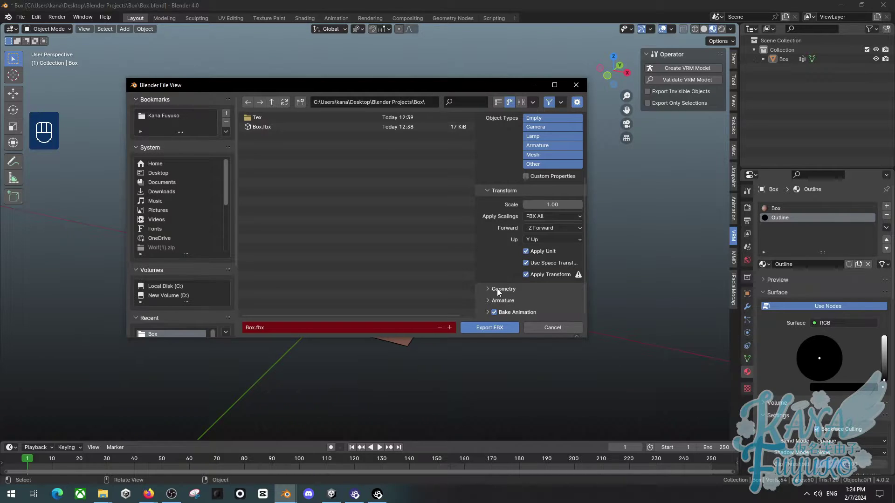
Check the Armature options, leaving Add Leaf Bones on, and export as Box.fbx
left_click(497, 300)
scroll(496, 288, "down", 3)
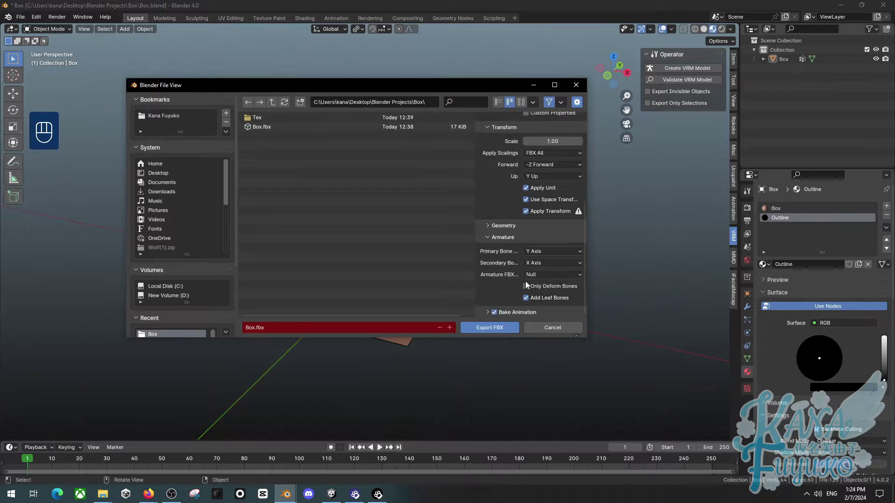
left_click(532, 300)
left_click(540, 298)
left_click(507, 239)
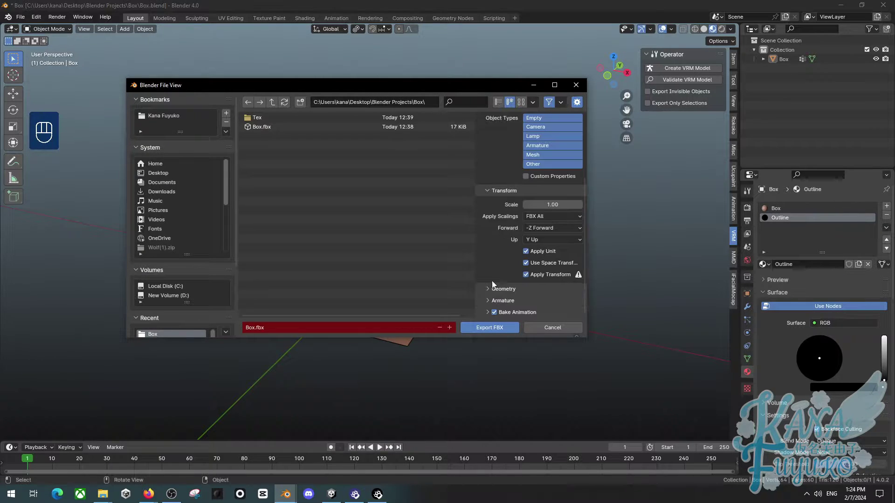
scroll(545, 240, "up", 3)
scroll(531, 240, "down", 3)
scroll(547, 259, "up", 5)
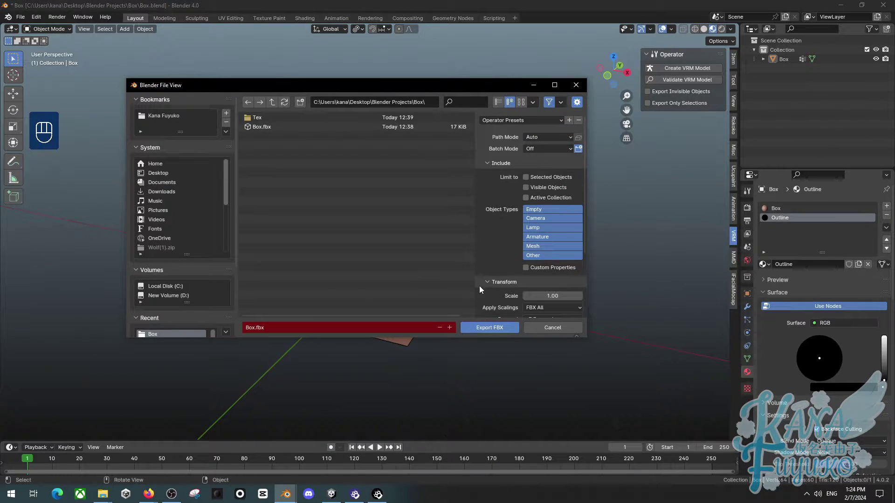
left_click(490, 328)
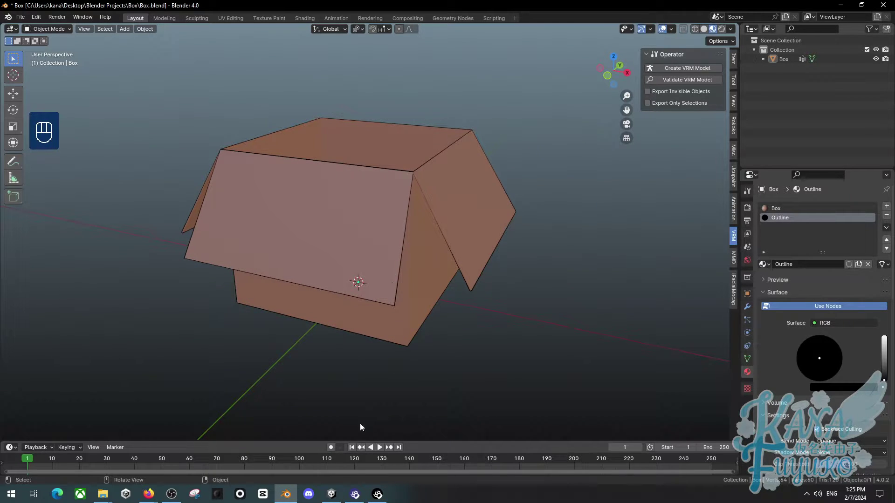
In Unity, create a new Warudo mod named 'Box' from the Warudo menu
left_click(332, 494)
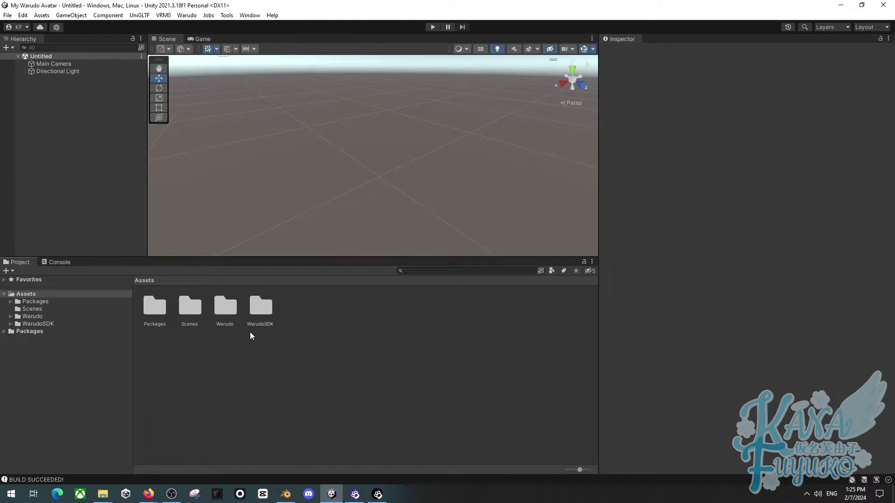
left_click(186, 15)
mouse_move(226, 15)
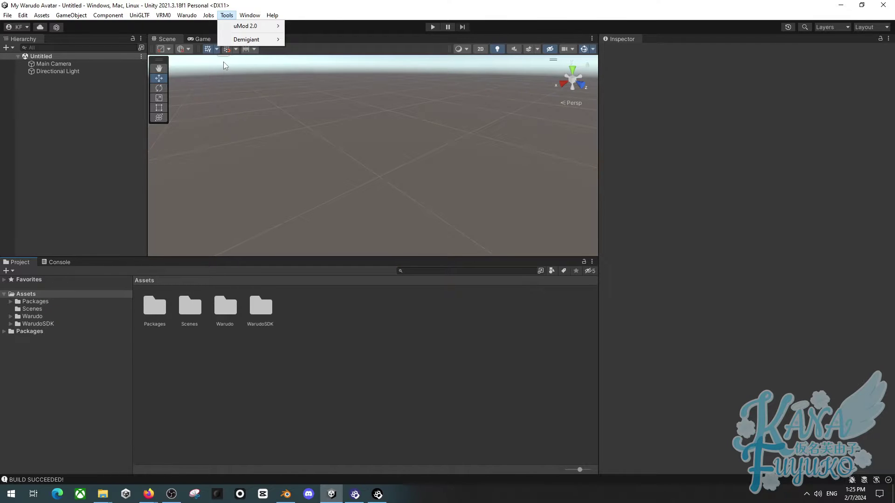
mouse_move(188, 18)
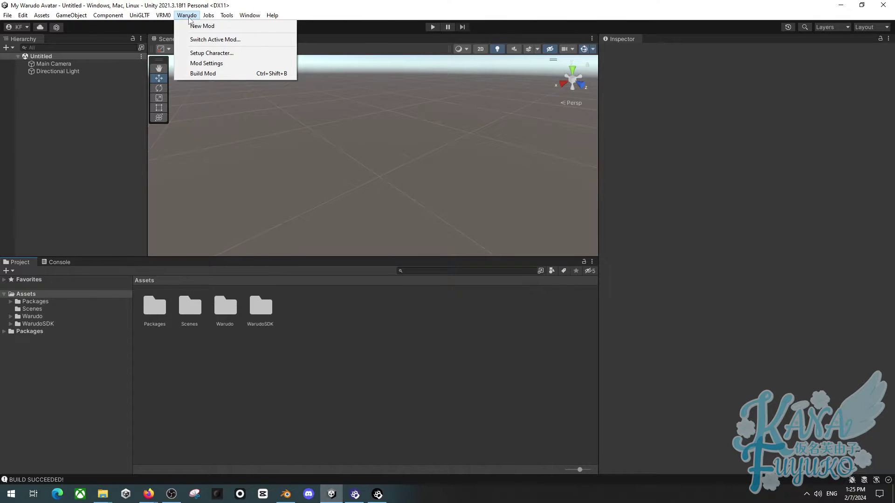
left_click(202, 25)
left_click(342, 135)
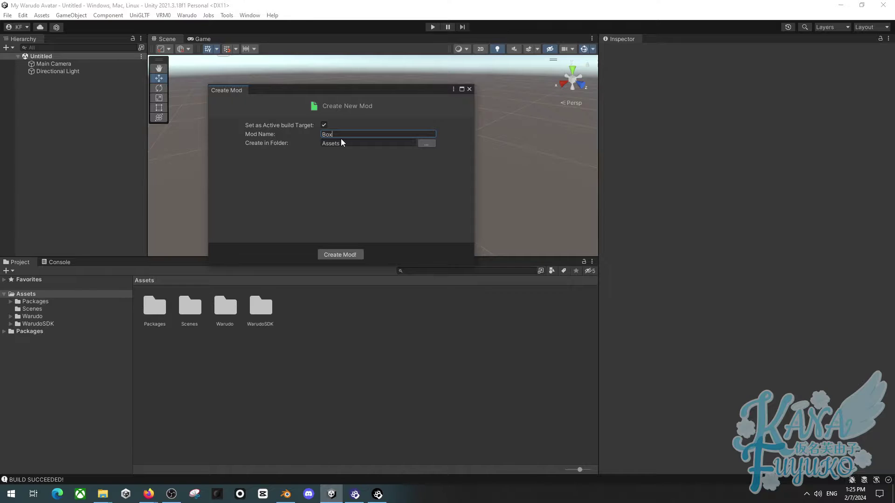
left_click(329, 254)
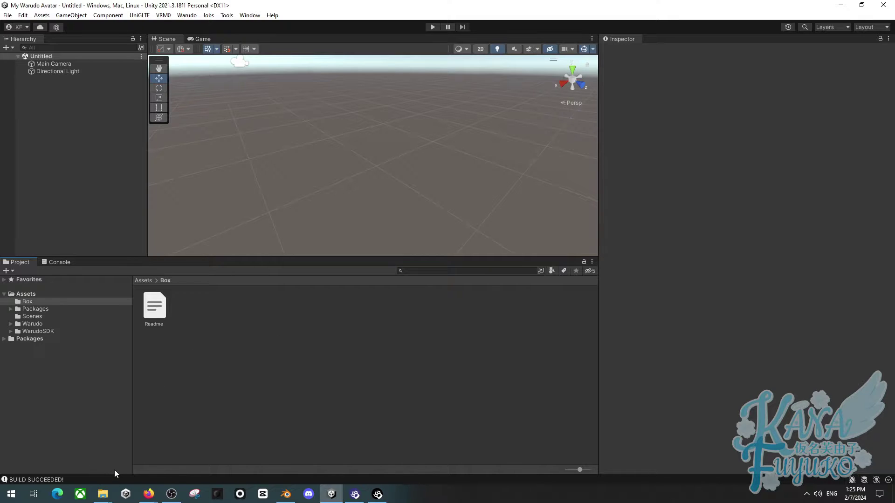
Drag the Tex folder and Box.fbx from the Box project folder into Unity's Assets/Box
mouse_move(105, 494)
left_click(118, 452)
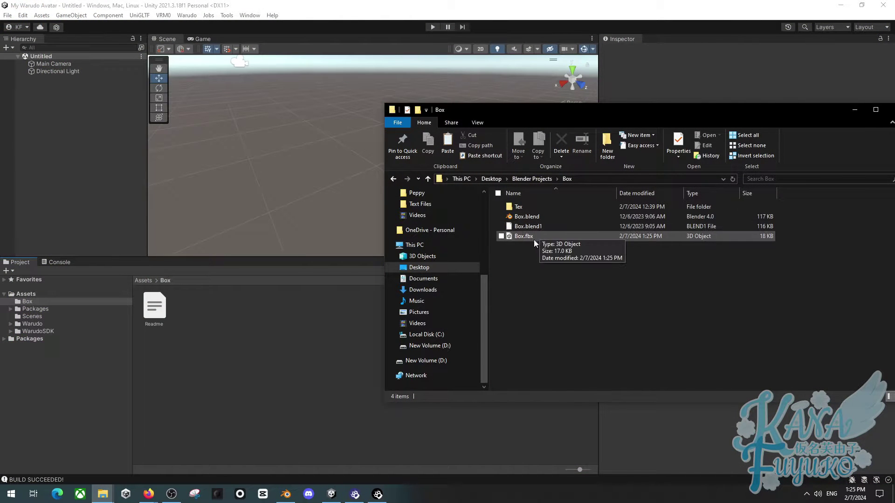
left_click_drag(554, 110, 584, 92)
left_click_drag(554, 219, 545, 218)
left_click(539, 191, "ctrl")
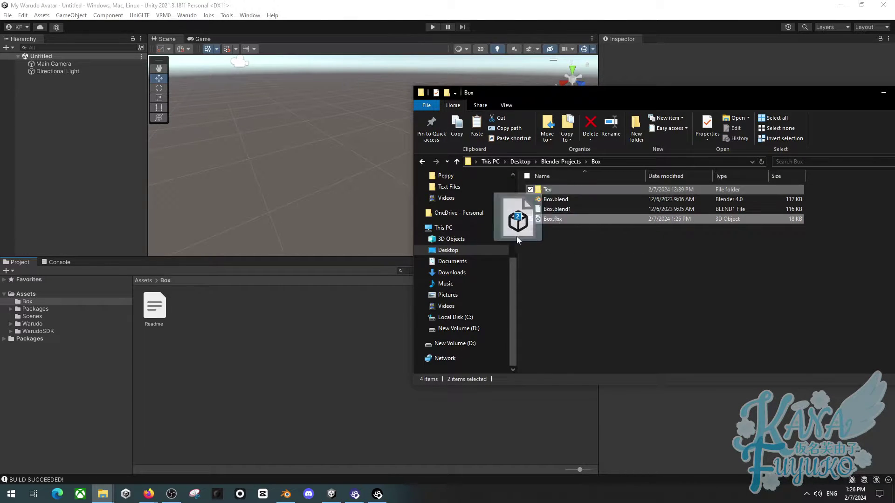
left_click_drag(550, 219, 276, 339)
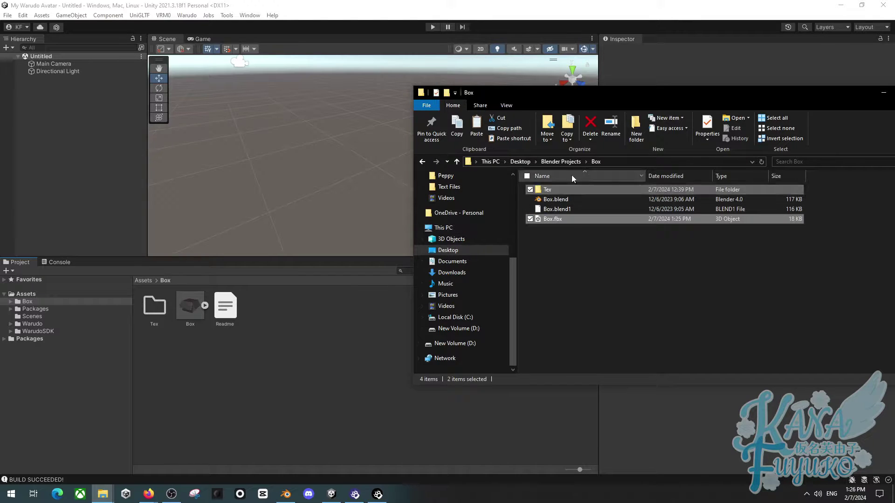
left_click(552, 245)
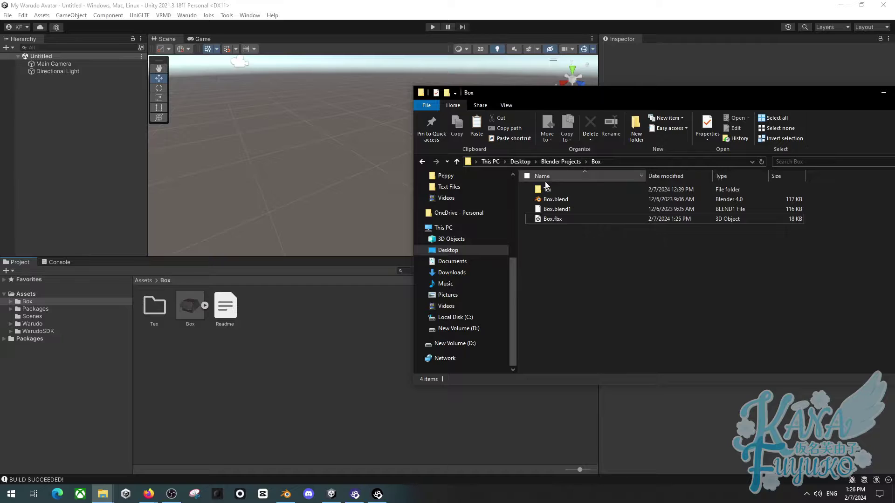
left_click(256, 330)
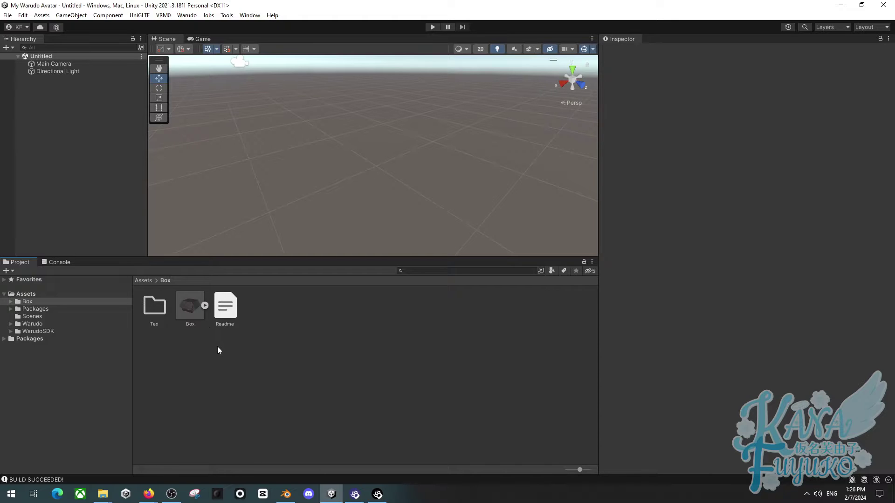
Place the Box model from the Project panel into the scene
left_click(193, 314)
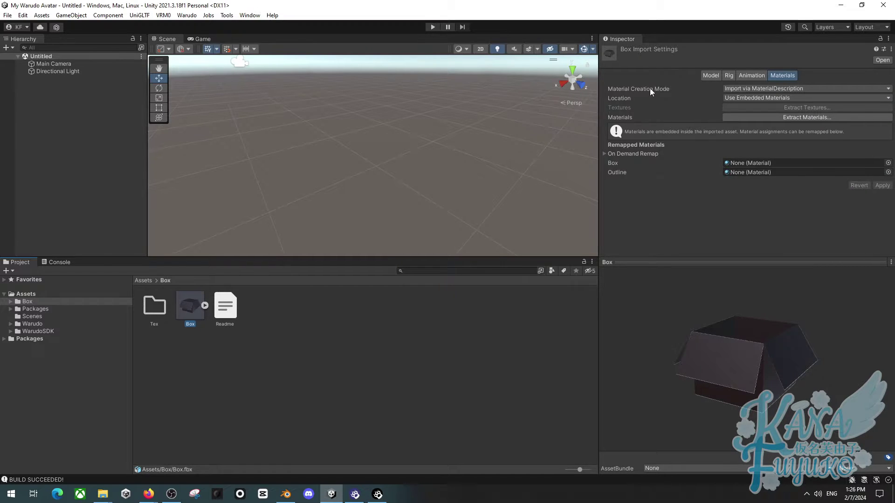
left_click(714, 75)
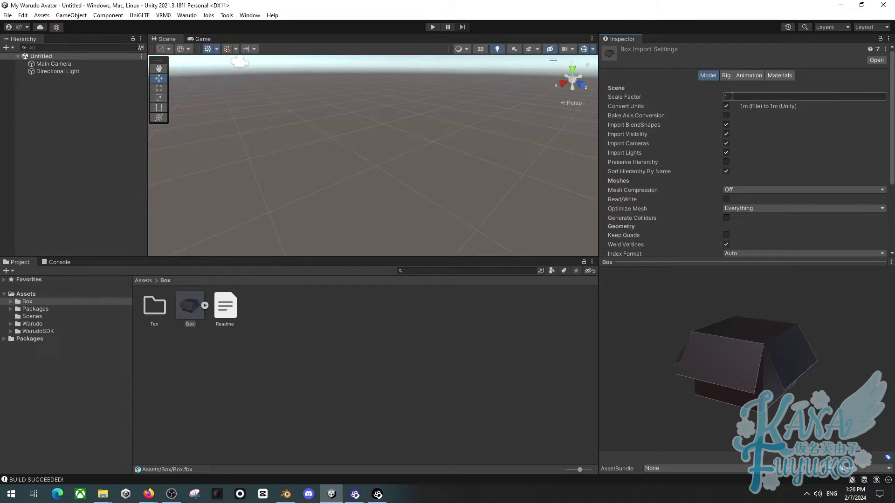
scroll(809, 190, "down", 4)
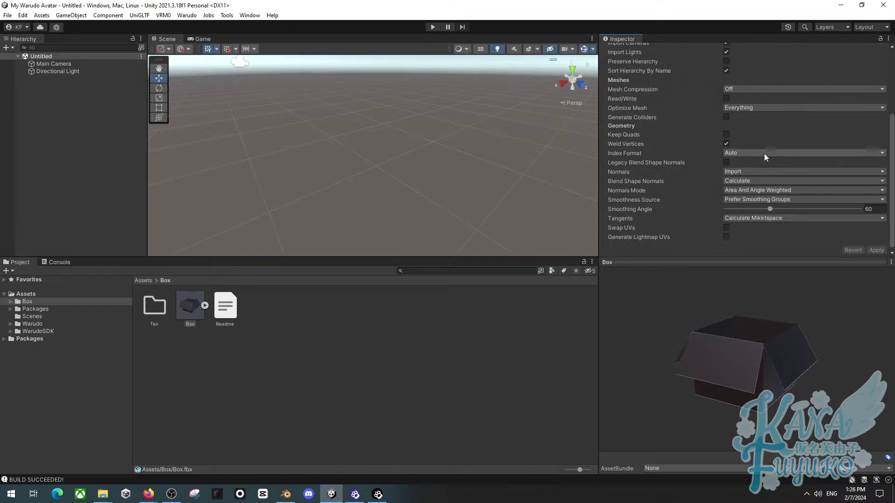
scroll(768, 152, "up", 2)
left_click_drag(185, 303, 136, 203)
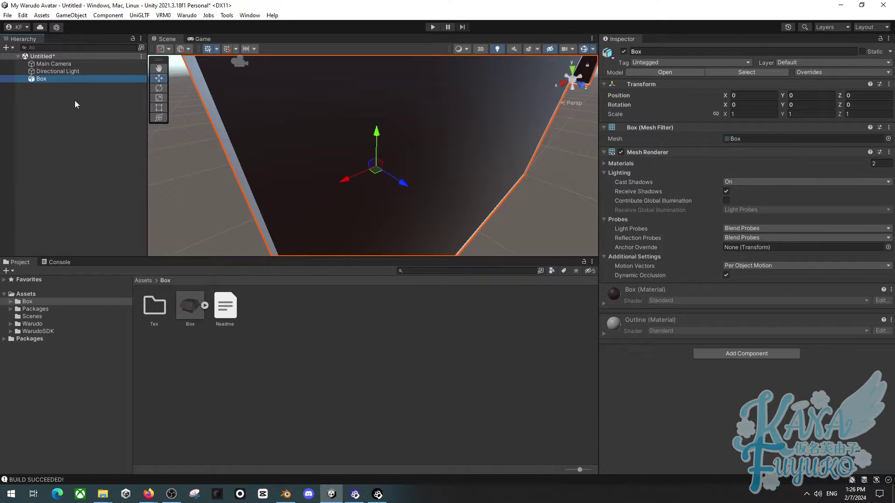
Set the Box model's import Scale Factor to 0.2 and apply it
left_click(189, 308)
right_click(624, 194)
right_click_drag(538, 181, 239, 322)
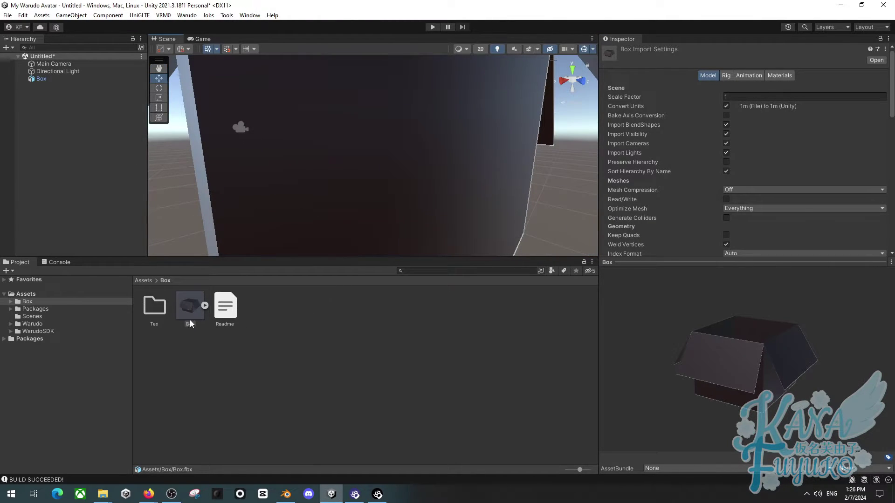
left_click(757, 97)
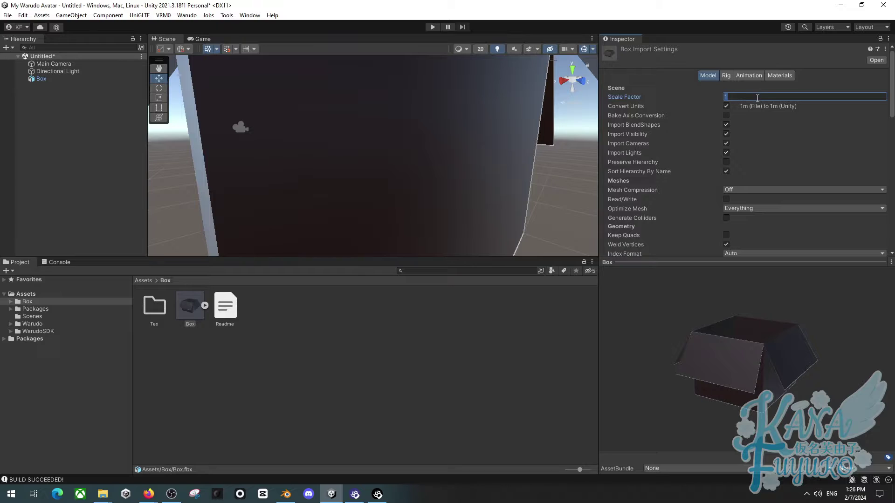
type("0.2")
scroll(792, 170, "down", 5)
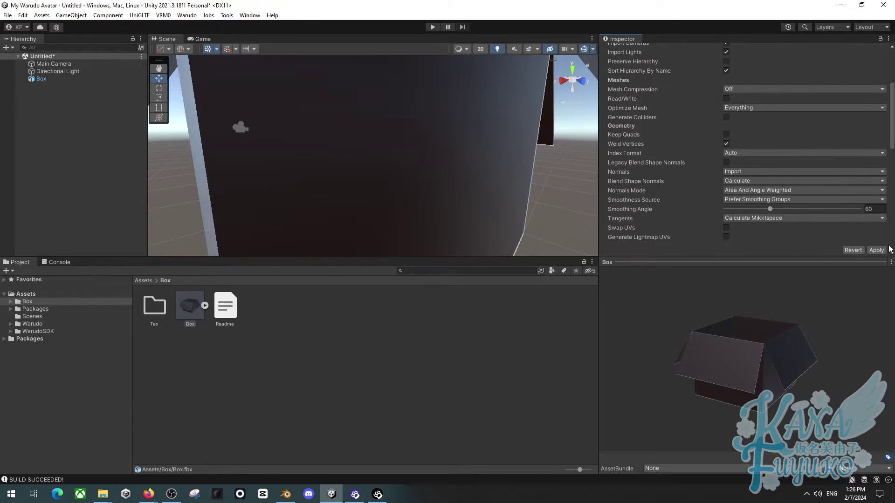
left_click(876, 250)
Frame the box and add a temporary cube with its position zeroed at the origin
key("f")
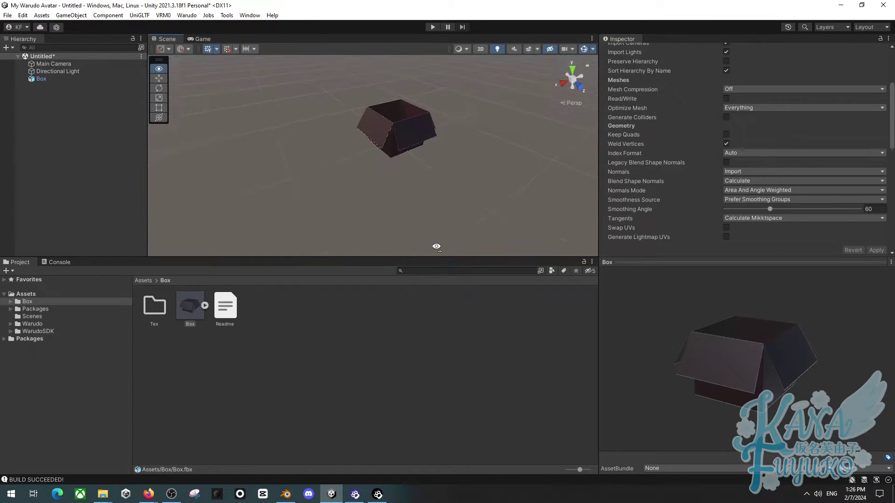
scroll(222, 124, "down", 3)
right_click_drag(223, 125, 274, 112)
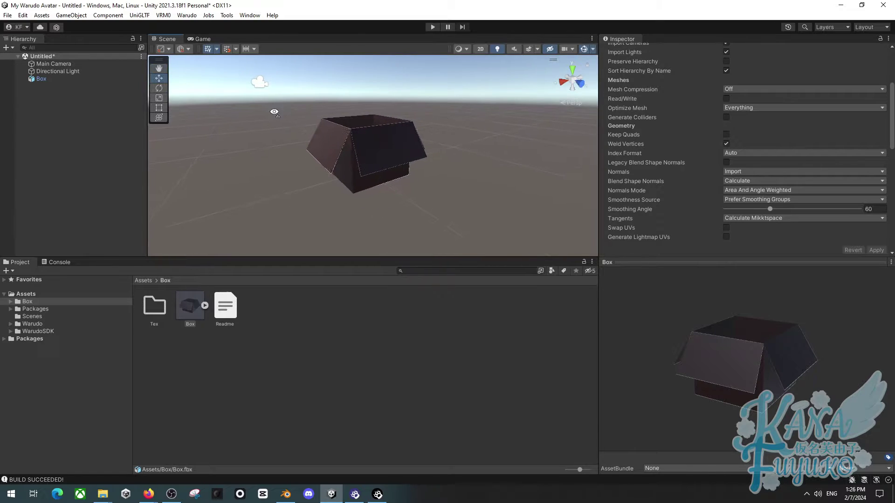
right_click(66, 118)
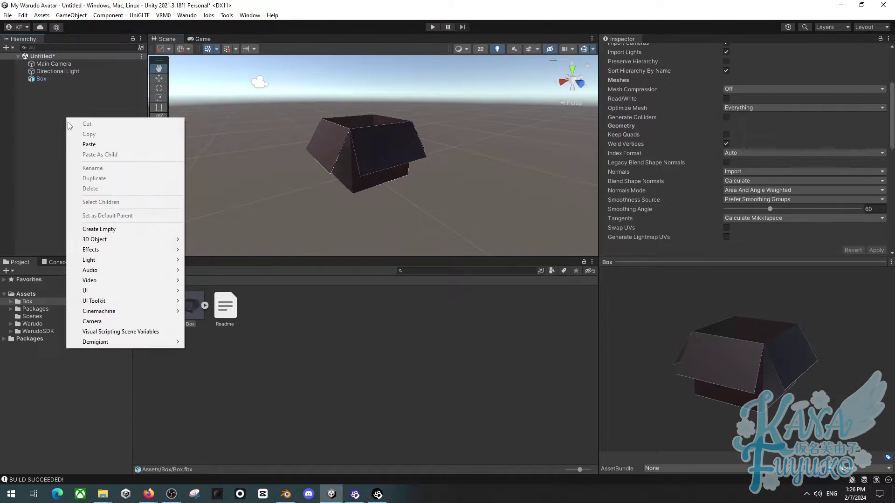
mouse_move(113, 243)
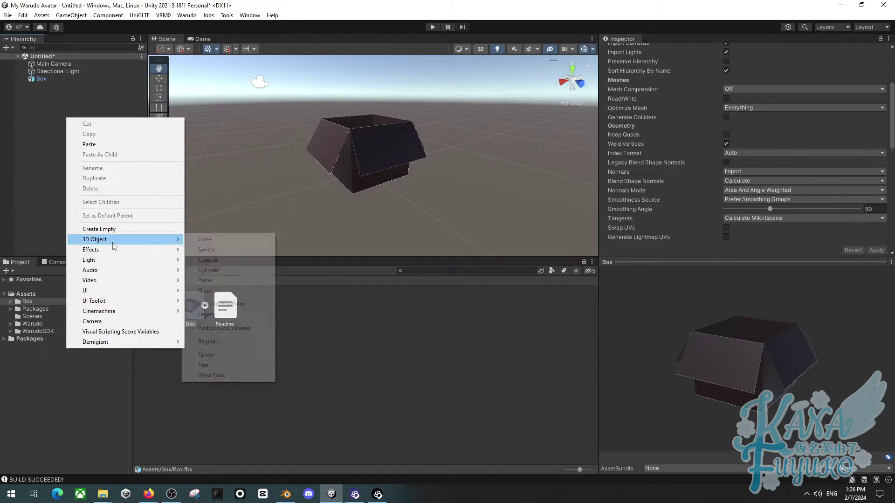
left_click(208, 240)
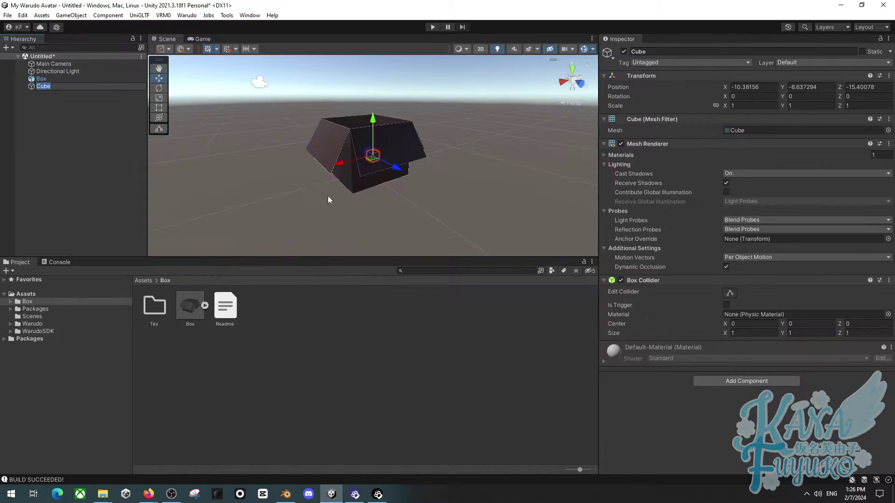
right_click_drag(328, 196, 396, 207)
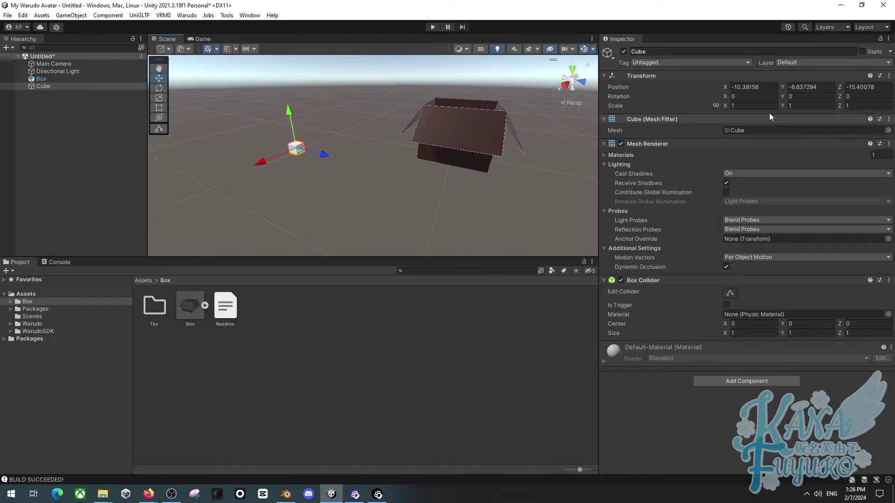
left_click(764, 87)
type("0")
key("Tab")
type("0")
key("Tab")
type("0")
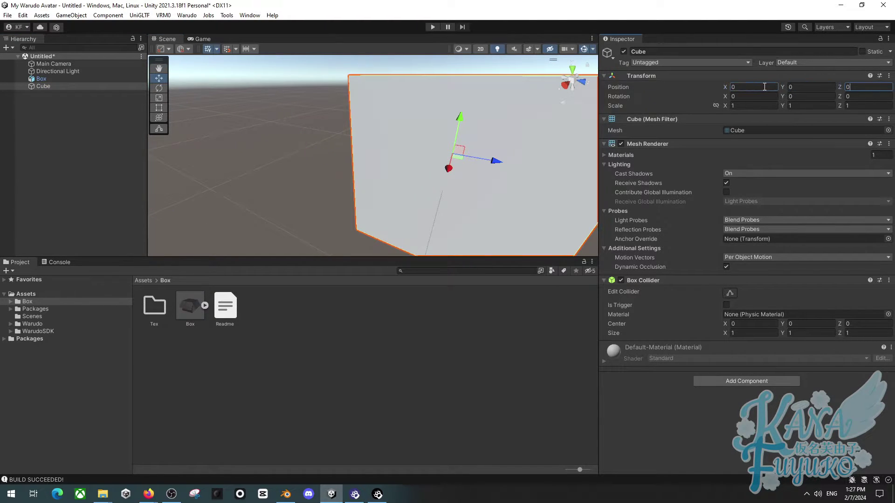
Compare the box's size against the cube, then delete the cube
left_click_drag(449, 159, 182, 155, "alt")
left_click(41, 78)
left_click_drag(259, 154, 398, 196, "alt")
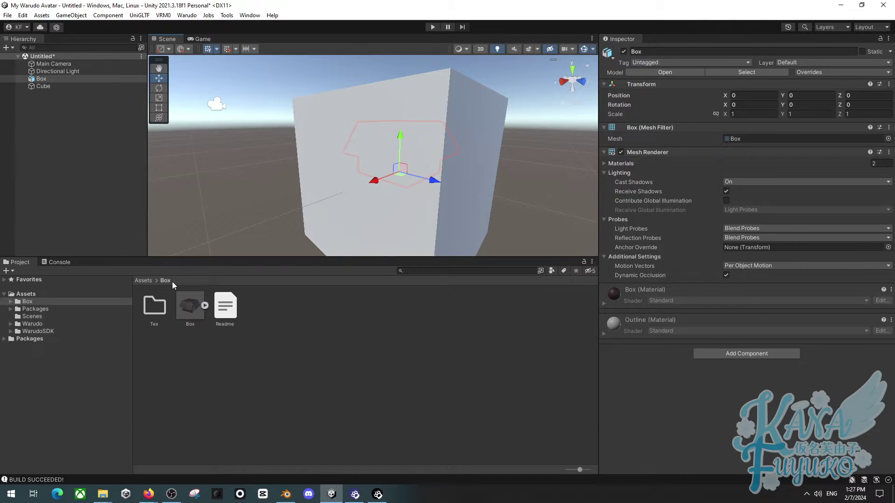
left_click(49, 87)
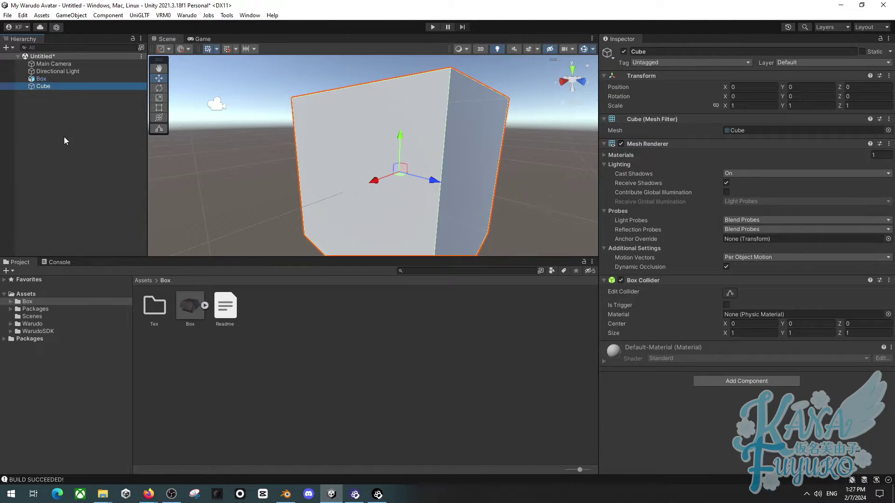
key("Delete")
Enable Read/Write in the Box model's import settings
right_click_drag(328, 88, 370, 165)
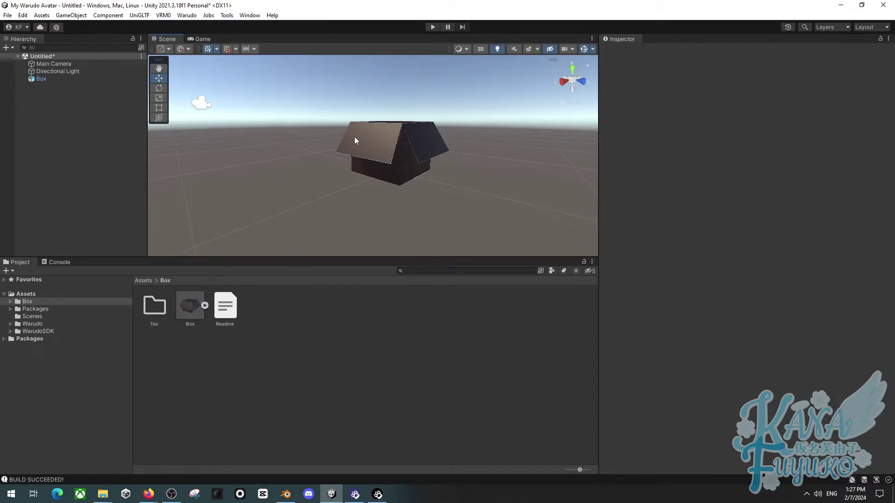
left_click(187, 305)
right_click_drag(328, 156, 591, 105)
scroll(703, 125, "down", 3)
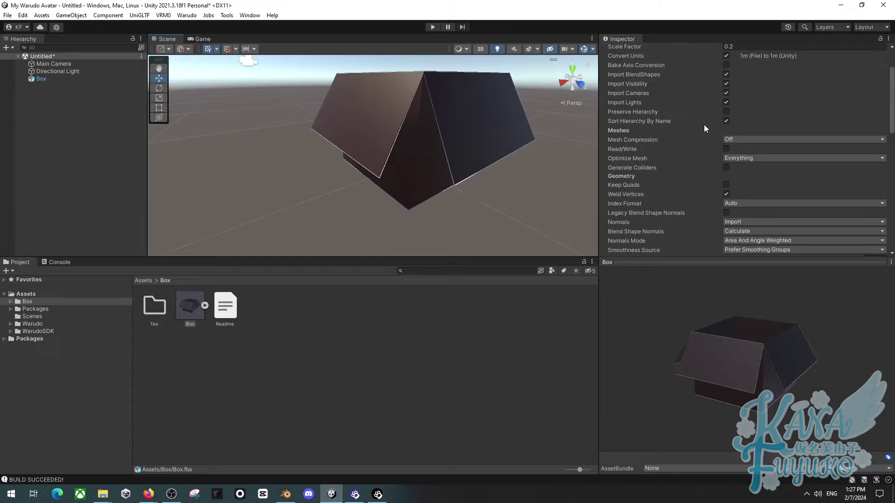
left_click(726, 148)
Enable Legacy Blend Shape Normals on the box model and apply the import changes
scroll(702, 138, "down", 3)
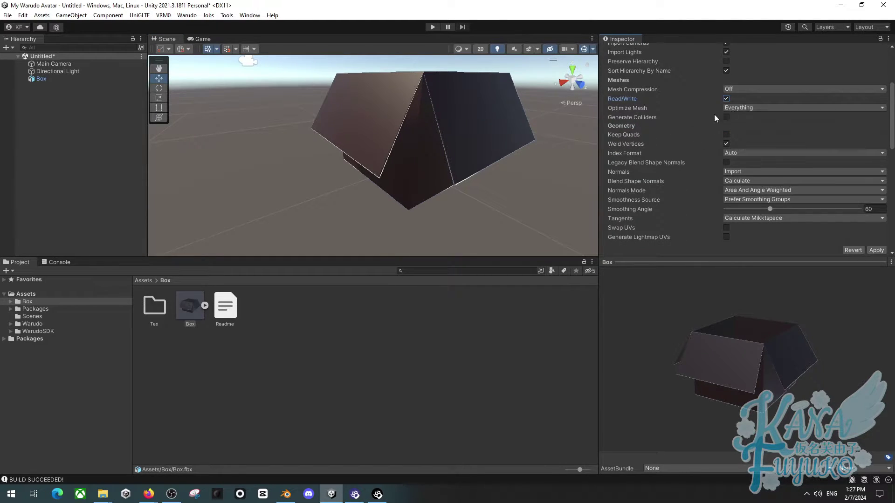
left_click(727, 162)
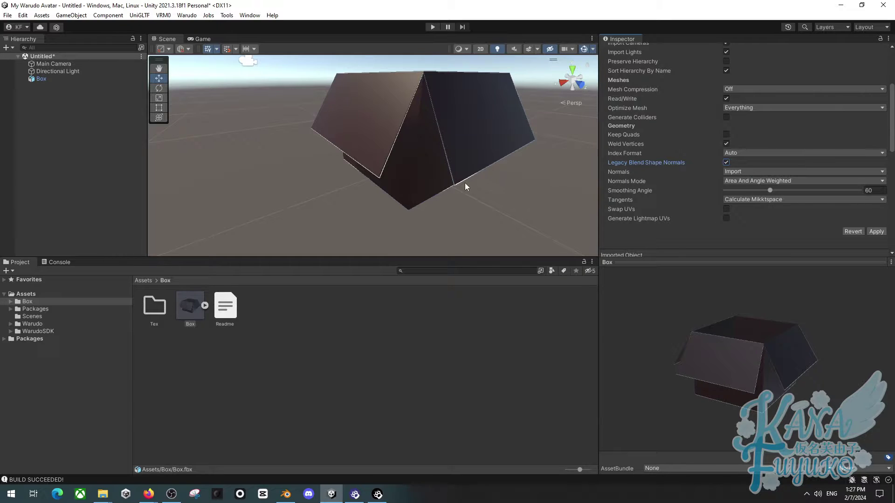
right_click_drag(462, 183, 478, 182)
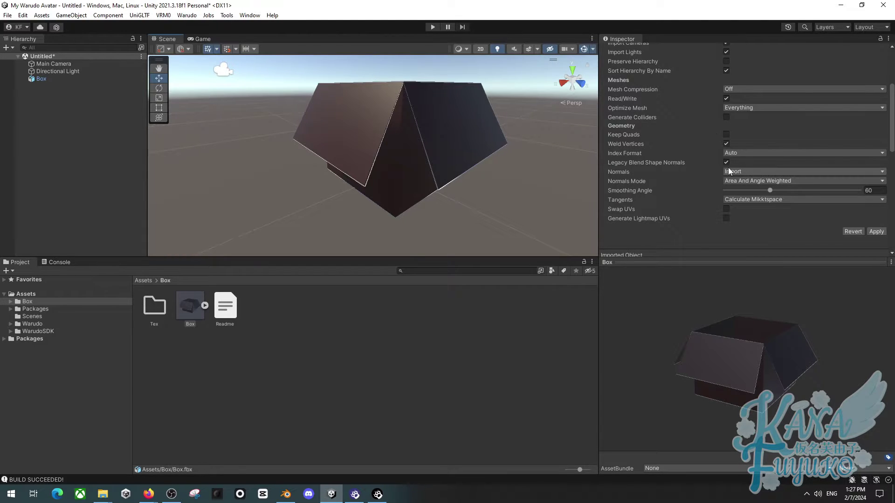
left_click(880, 233)
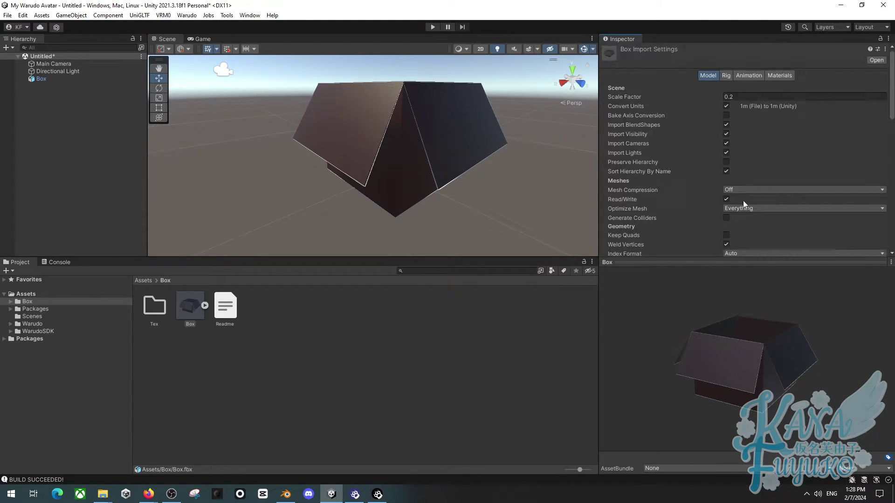
Check the model's rig settings, leaving Animation Type on Generic
left_click(727, 76)
left_click(740, 88)
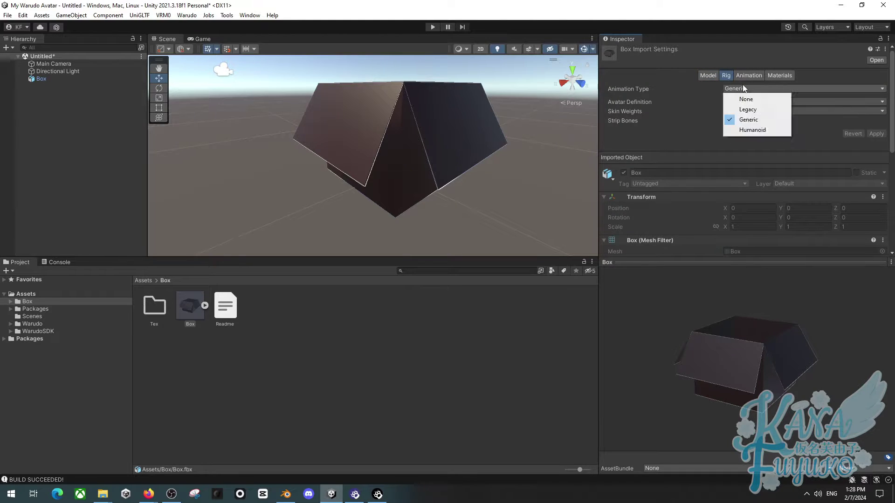
left_click(677, 138)
middle_click_drag(443, 126, 315, 151)
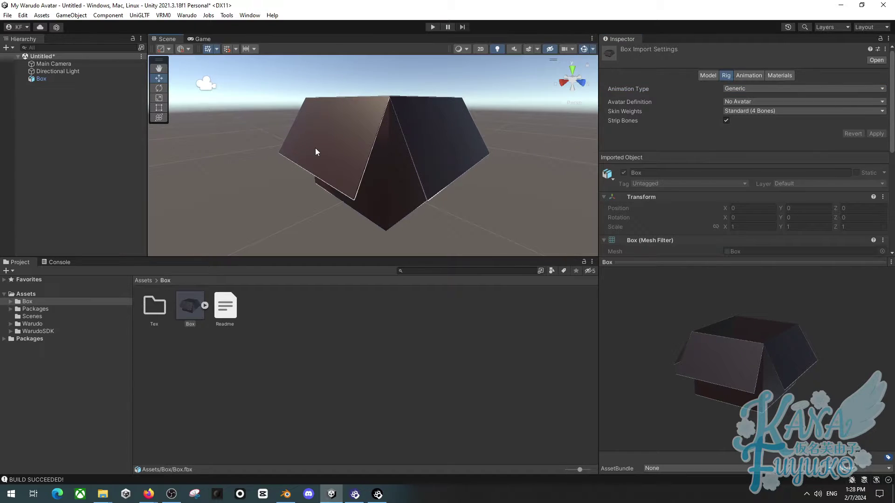
left_click(765, 86)
left_click(760, 88)
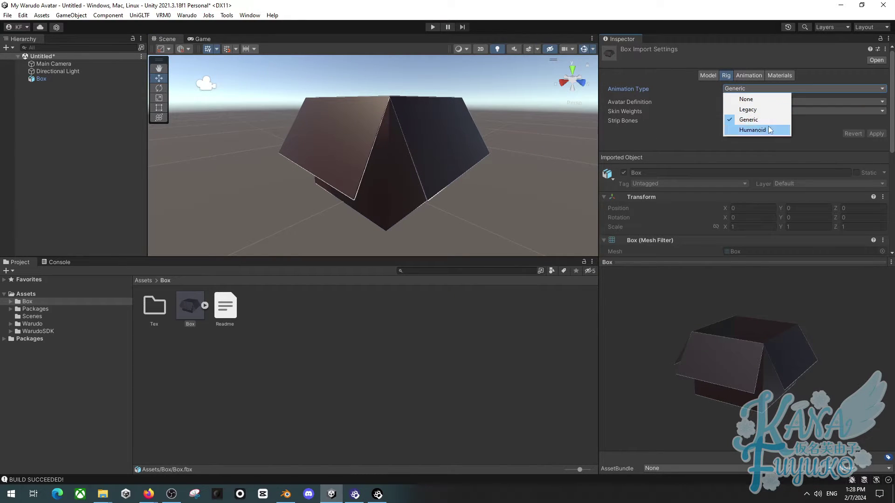
left_click(781, 75)
Extract the model's Box and Outline materials into the Assets/Box folder
left_click(779, 75)
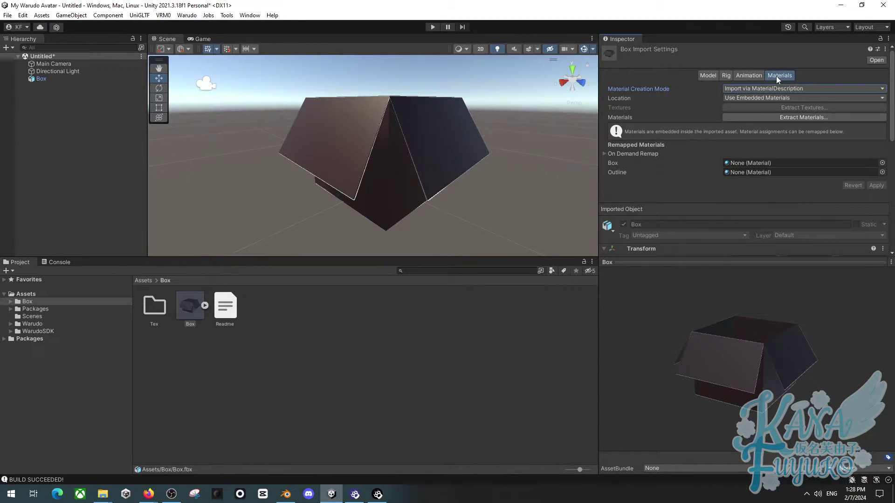
left_click(781, 117)
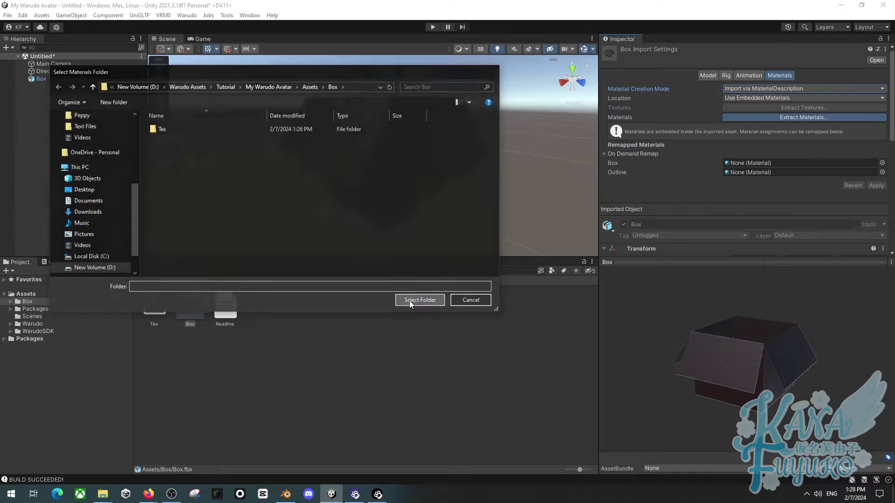
left_click(408, 301)
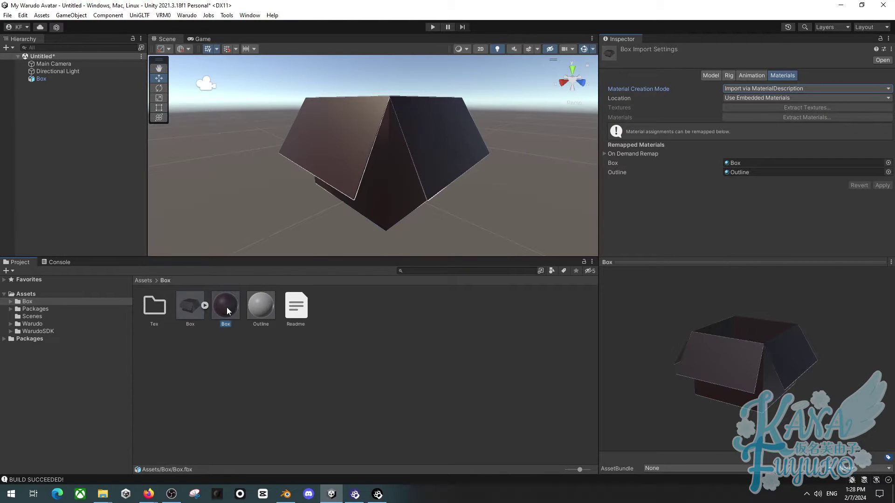
left_click(227, 307)
left_click(260, 305, "ctrl")
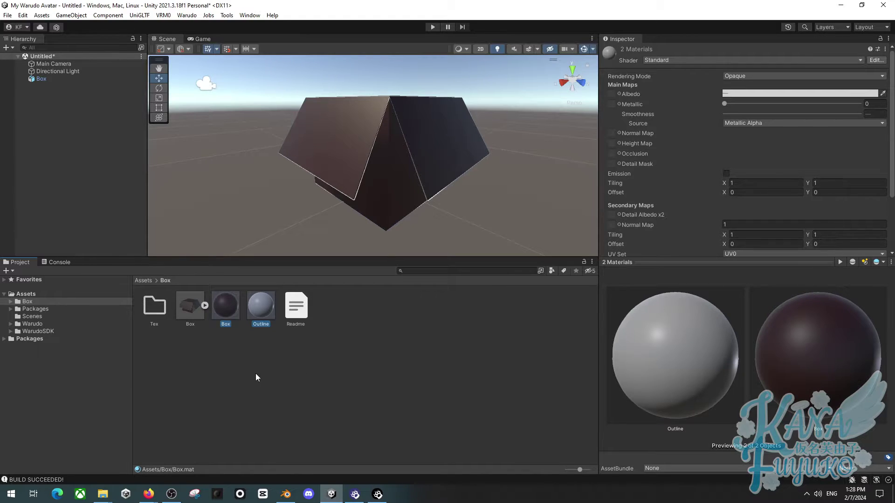
left_click(249, 387)
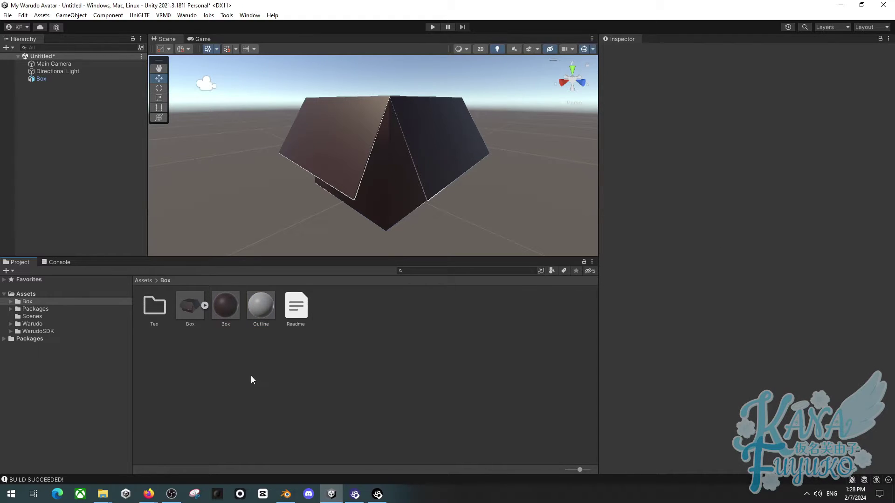
left_click(355, 494)
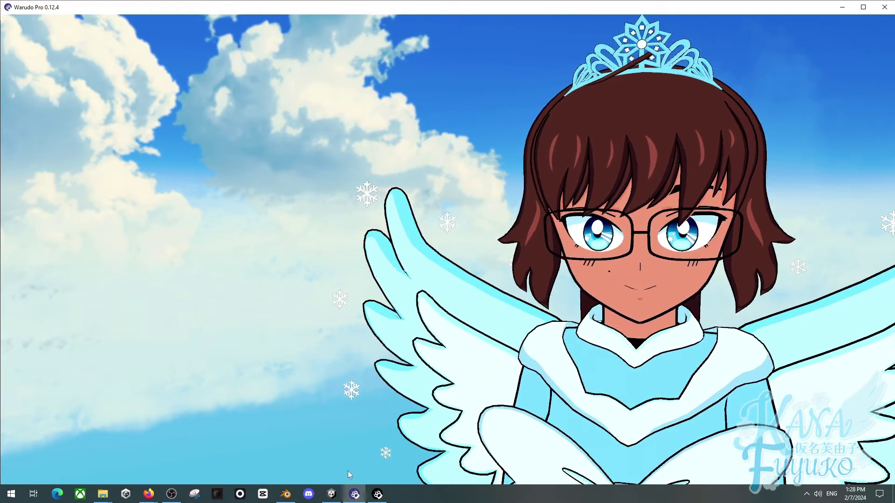
left_click(340, 493)
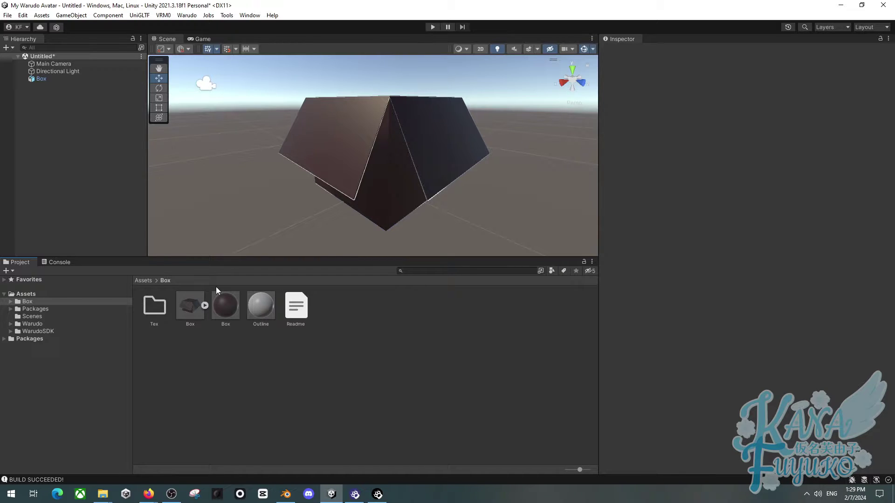
Drag the poiToon 7.3.50 .unitypackage from the Poiyomi folder into Unity and import it
left_click(259, 308, "ctrl")
left_click(164, 337)
mouse_move(107, 494)
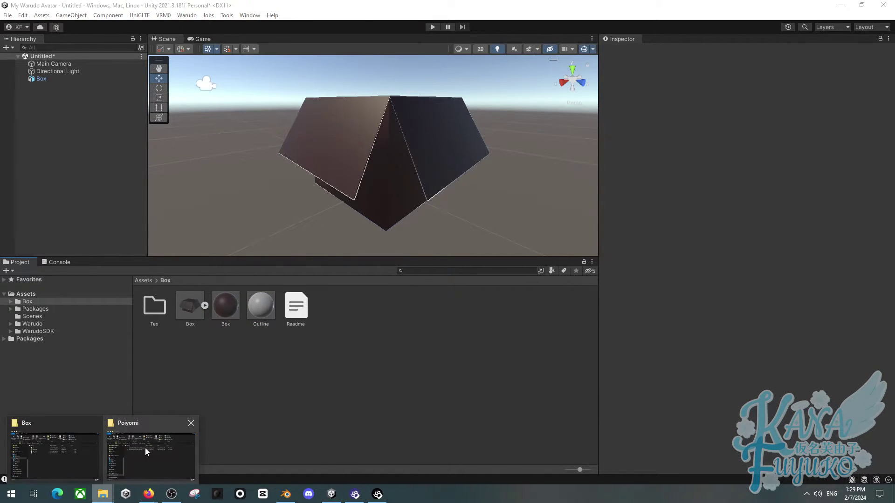
left_click(146, 449)
left_click_drag(540, 256, 617, 98)
left_click(648, 191)
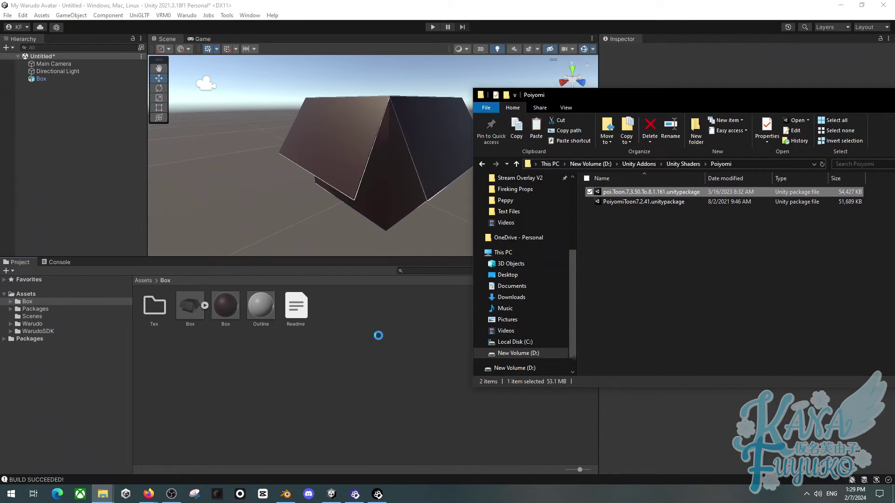
left_click_drag(601, 192, 271, 360)
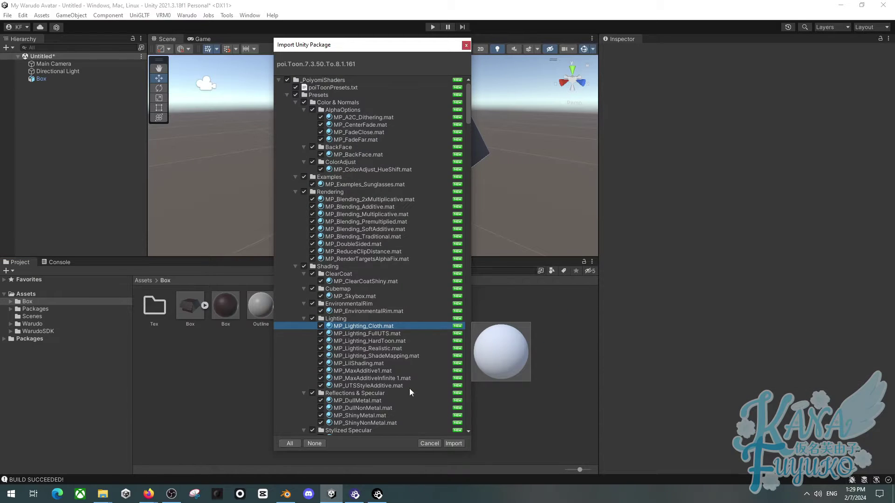
left_click(454, 444)
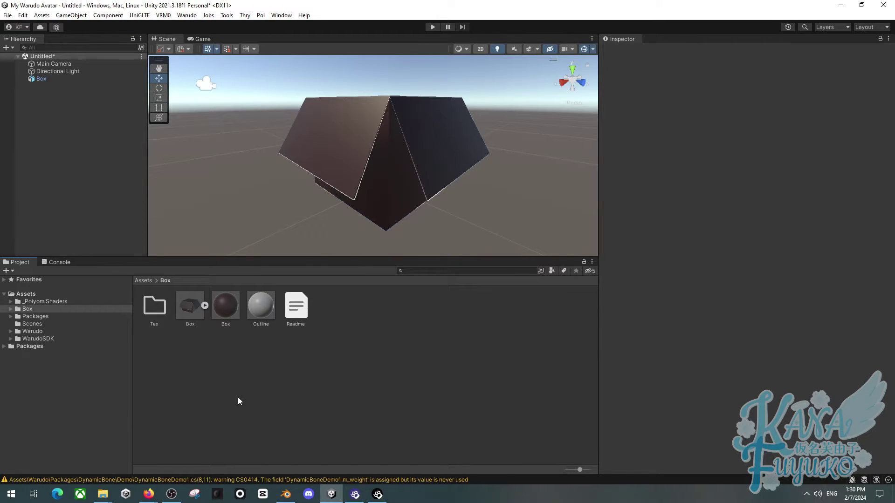
Switch both the Box and Outline materials to the Poiyomi 8.1 Poiyomi Toon shader
left_click(231, 308)
left_click(258, 310, "ctrl")
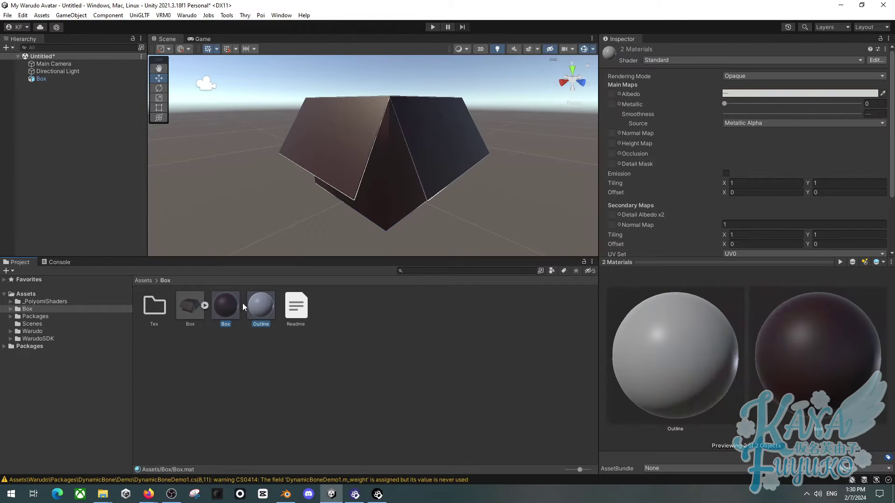
left_click(671, 57)
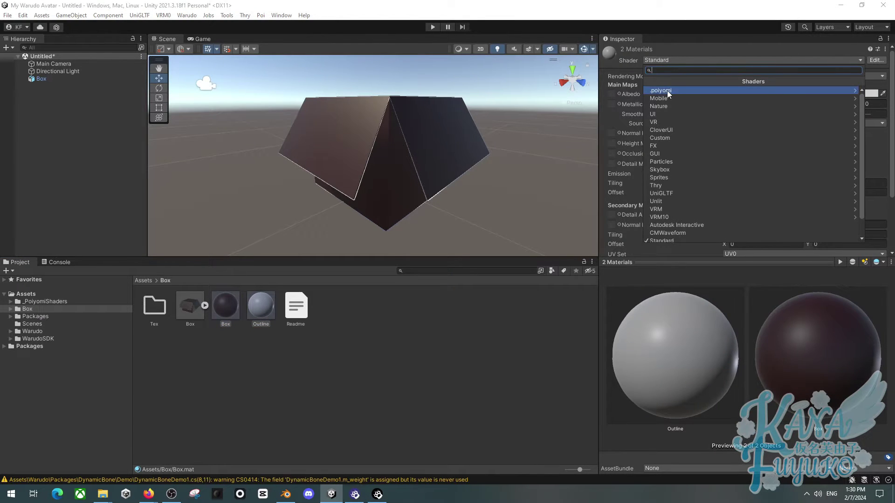
left_click(666, 90)
left_click(677, 115)
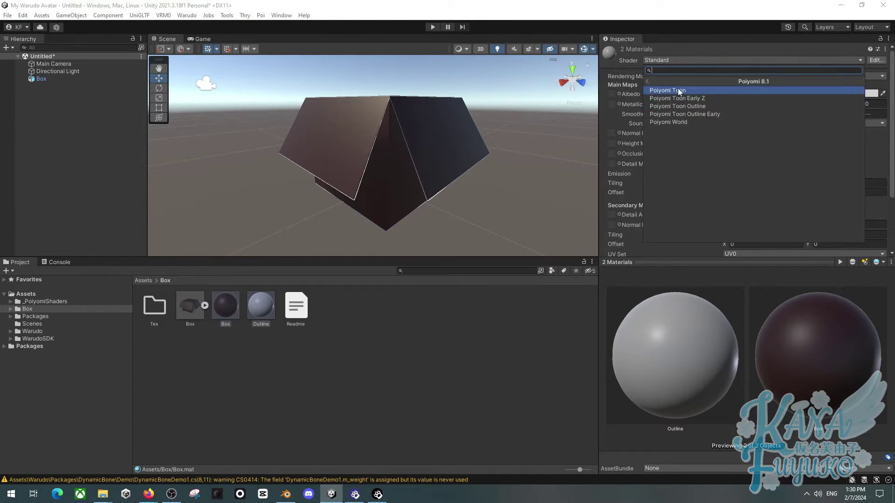
left_click(679, 91)
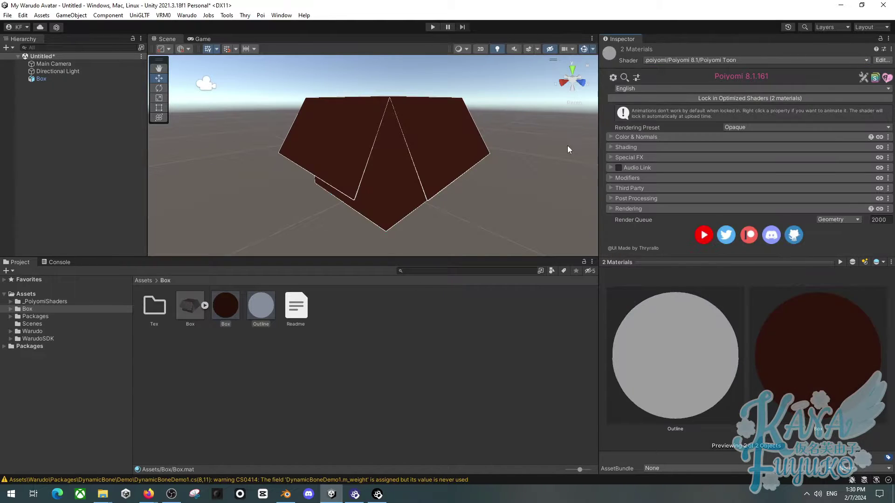
Set the Outline material's colour to black (000000)
left_click(255, 314)
left_click(645, 147)
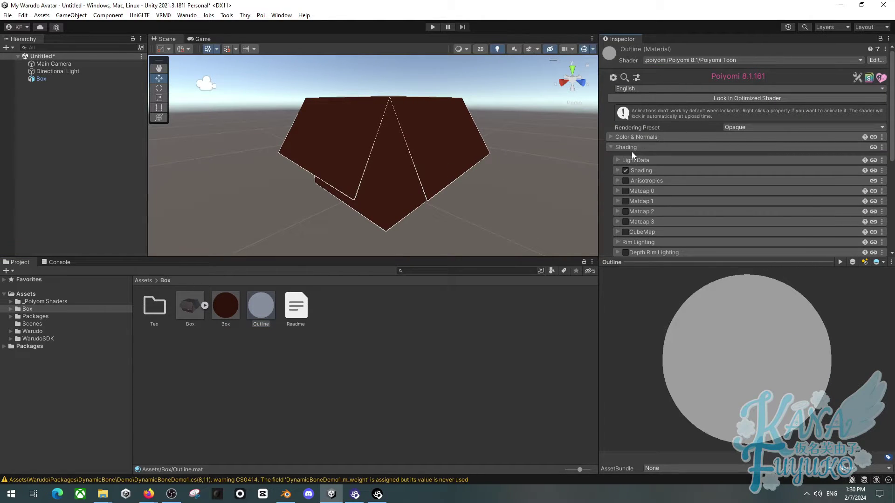
left_click(632, 136)
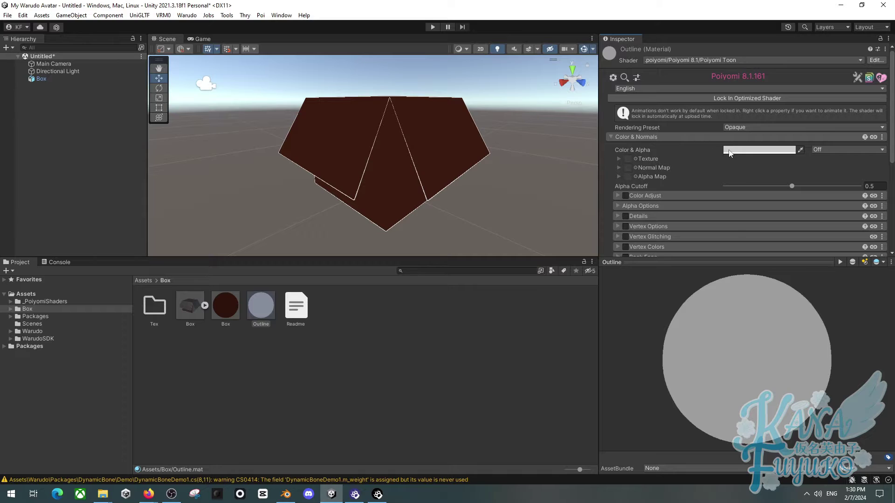
left_click(733, 154)
left_click_drag(764, 199, 752, 285)
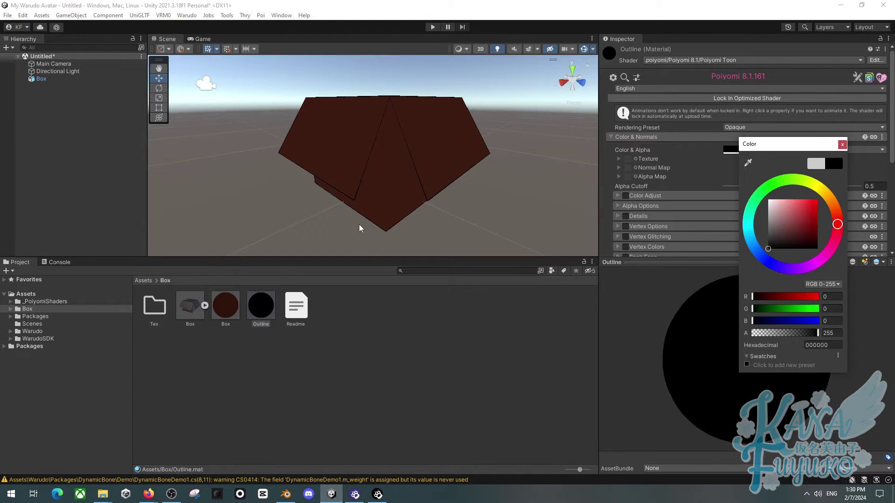
left_click_drag(359, 228, 272, 285, "alt")
Set the Box material's base colour to reddish-brown 98685B and look over its other options
left_click(221, 310)
left_click(624, 147)
left_click(632, 148)
left_click(638, 136)
left_click(726, 151)
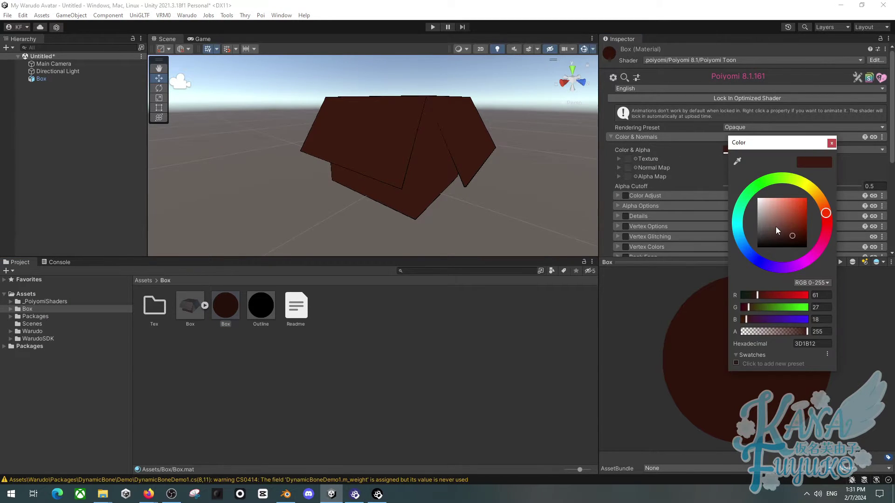
left_click_drag(776, 226, 777, 218)
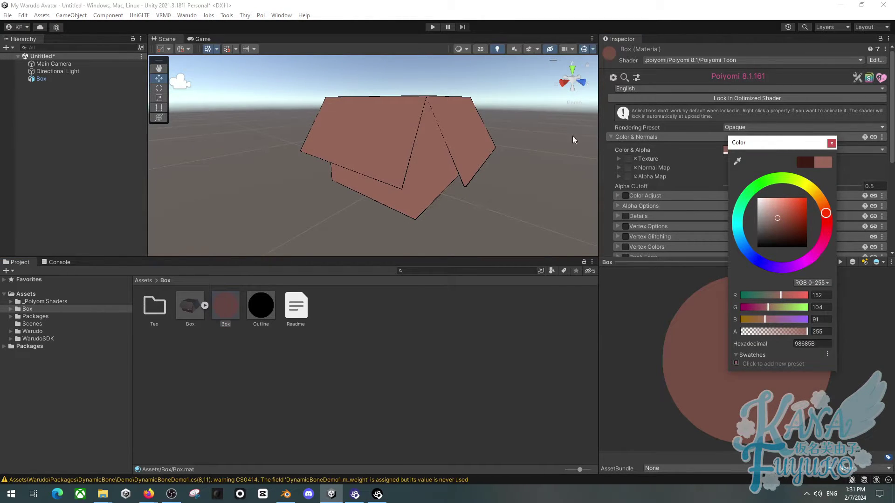
left_click(666, 149)
scroll(666, 158, "down", 2)
scroll(667, 163, "down", 1)
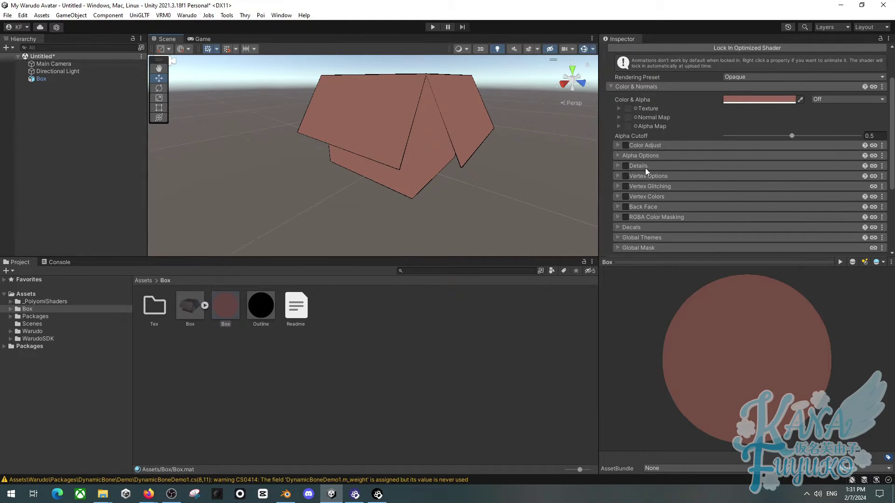
left_click(645, 155)
left_click(643, 153)
left_click(644, 165)
left_click(646, 163)
left_click(647, 154)
left_click(649, 152)
scroll(652, 155, "up", 2)
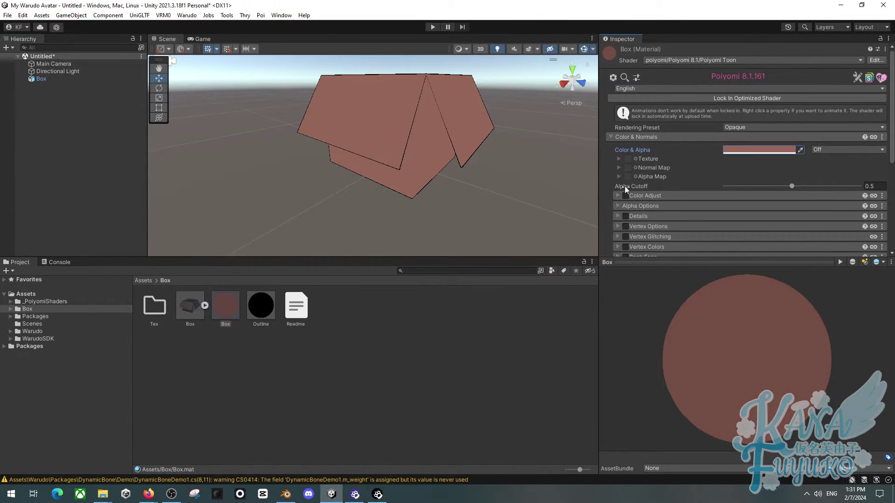
scroll(695, 169, "down", 1)
scroll(674, 178, "down", 1)
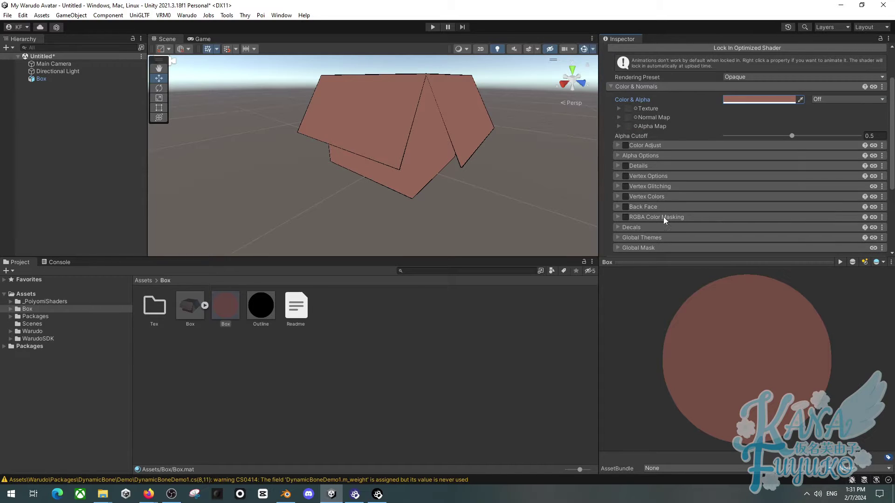
Set the Box material's Lighting Type to ShadeMap and tint its 1st ShadeColor muted pink (967C7C)
left_click(638, 87)
left_click(636, 148)
left_click(645, 170)
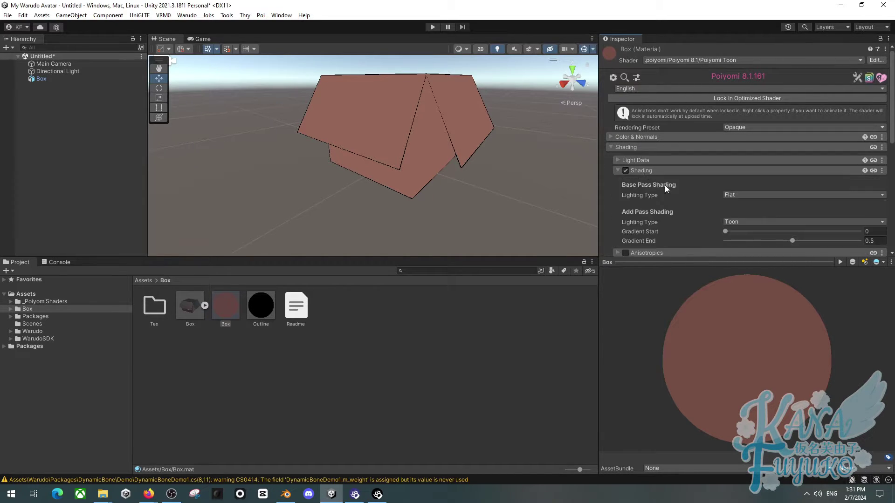
left_click(734, 195)
left_click(744, 246)
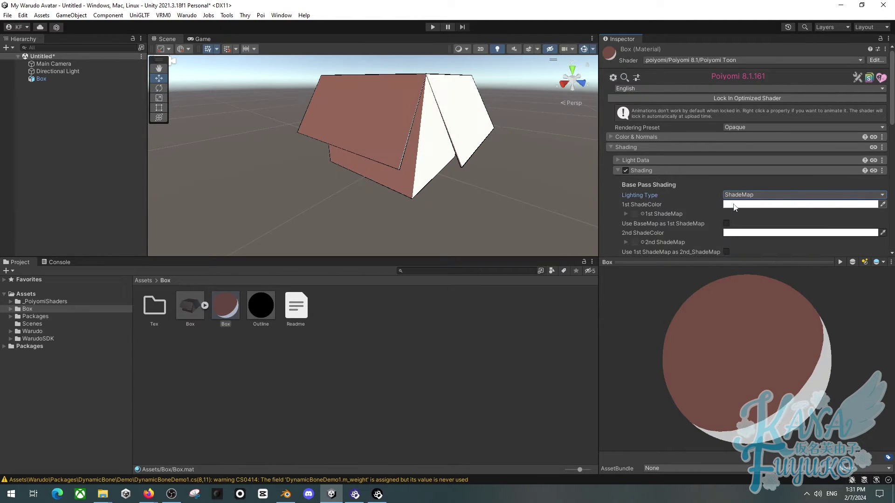
left_click(773, 204)
mouse_move(792, 289)
left_mouse_down()
mouse_move(789, 264)
mouse_move(779, 261)
mouse_move(770, 283)
left_mouse_up()
left_click_drag(541, 209, 496, 186, "alt")
left_click(95, 140)
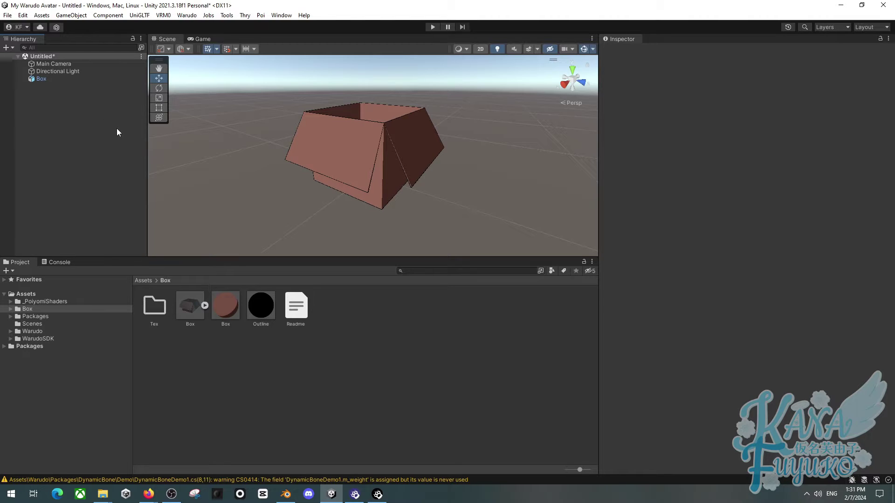
Add a Box Collider to the Box object, about 0.636 × 0.345 × 0.636, and inspect it from several angles
left_click(51, 78)
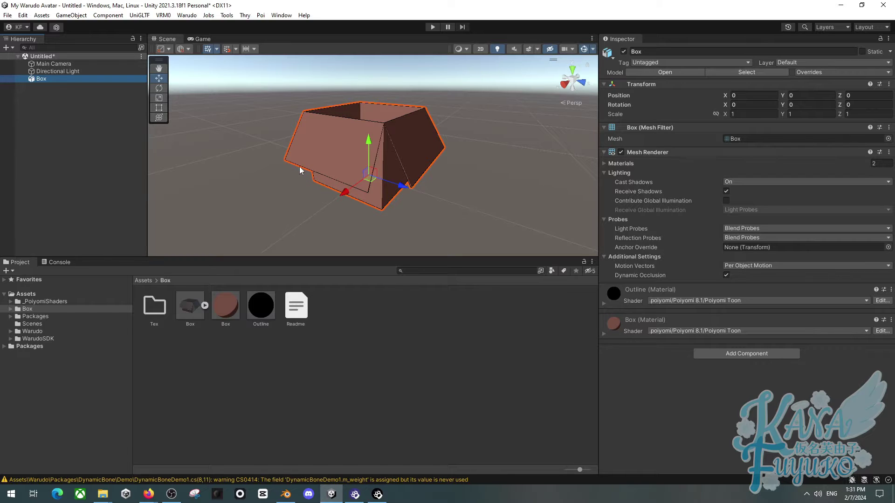
left_click(760, 356)
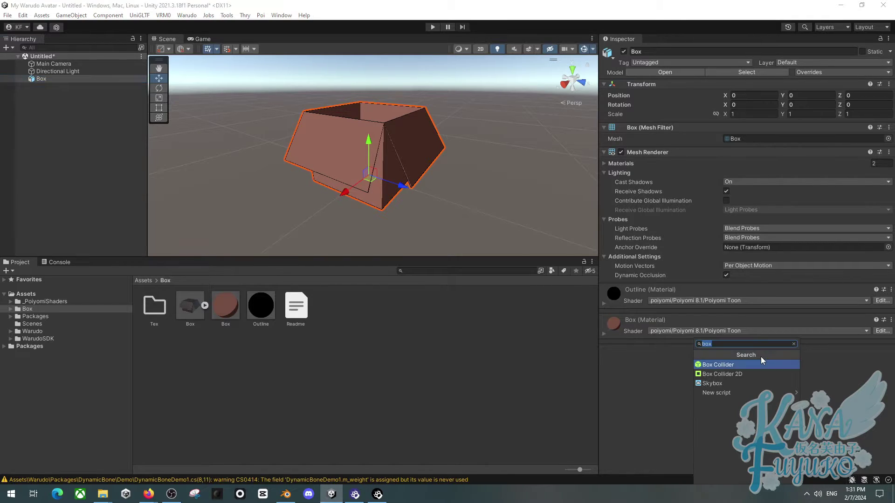
left_click(728, 364)
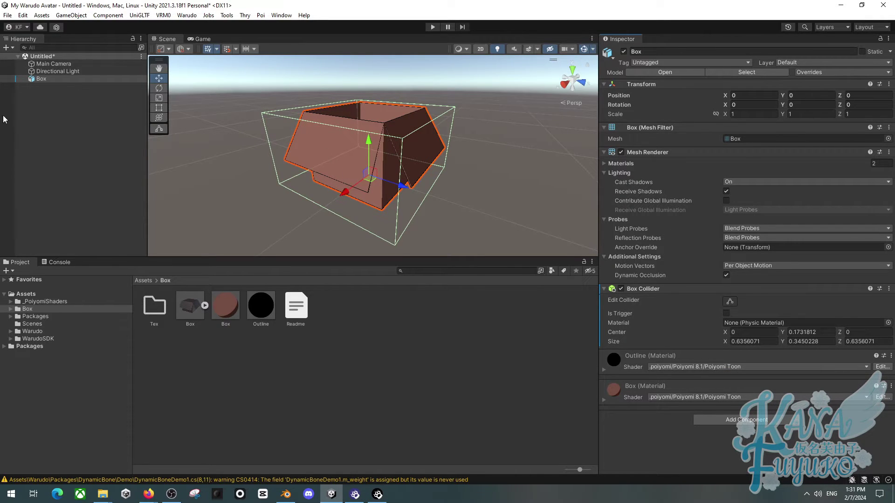
left_click_drag(348, 160, 321, 134, "alt")
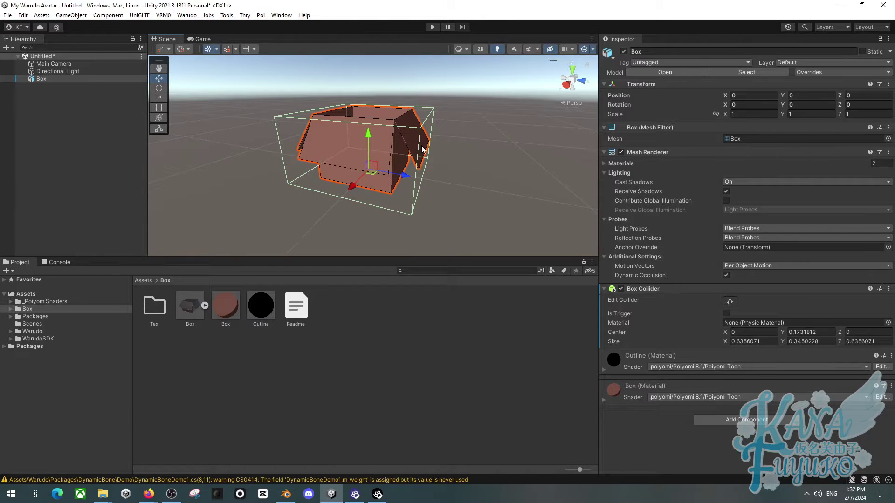
scroll(425, 149, "up", 5)
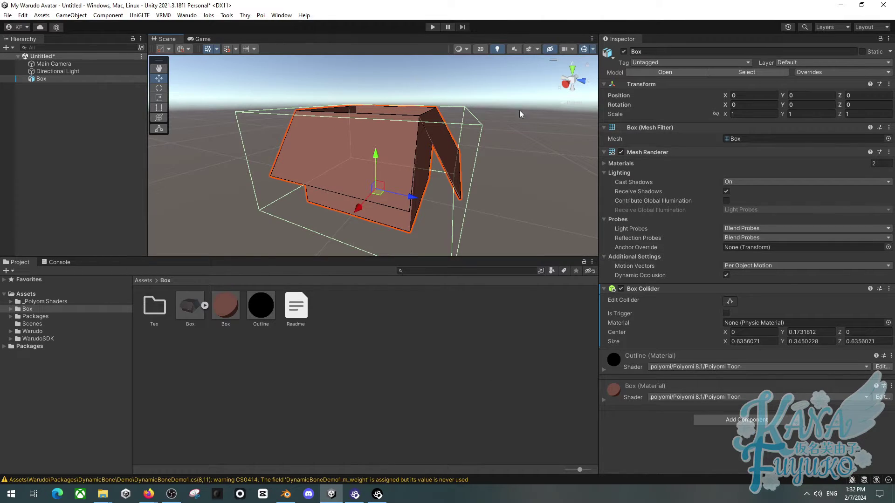
left_click_drag(530, 105, 470, 194, "alt")
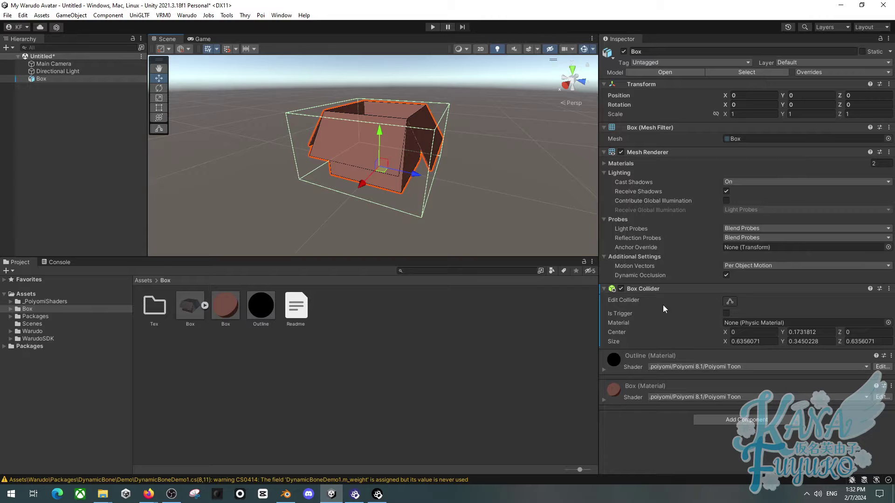
scroll(385, 152, "up", 3)
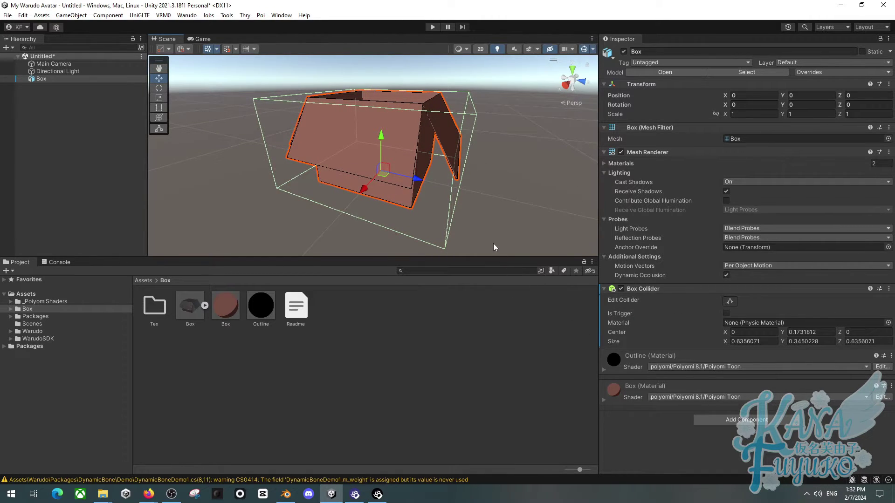
left_click(740, 422)
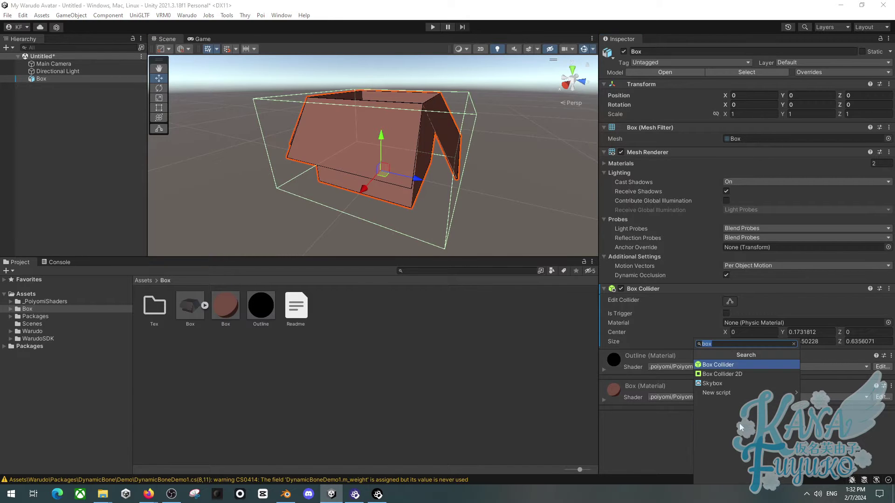
type("spring")
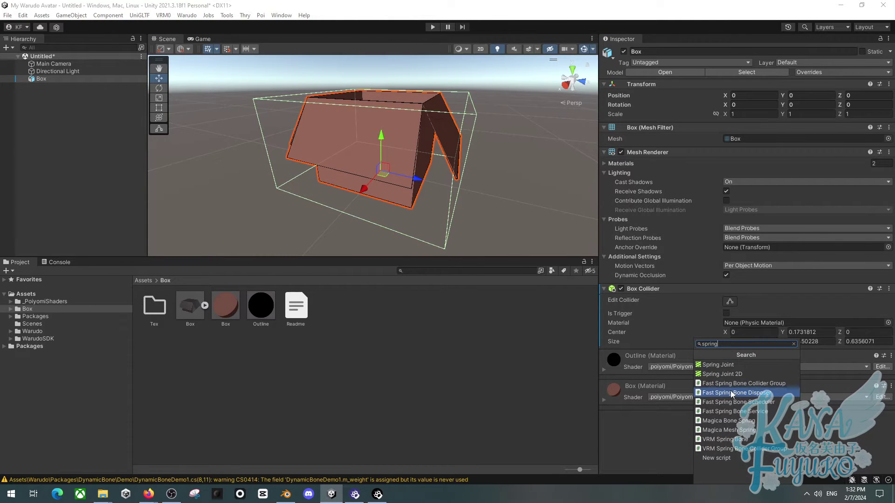
left_click(725, 439)
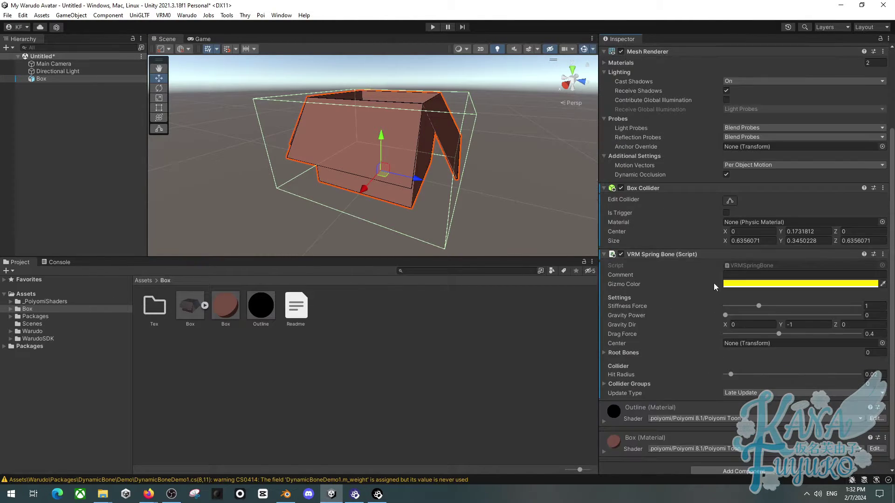
key("ctrl+z")
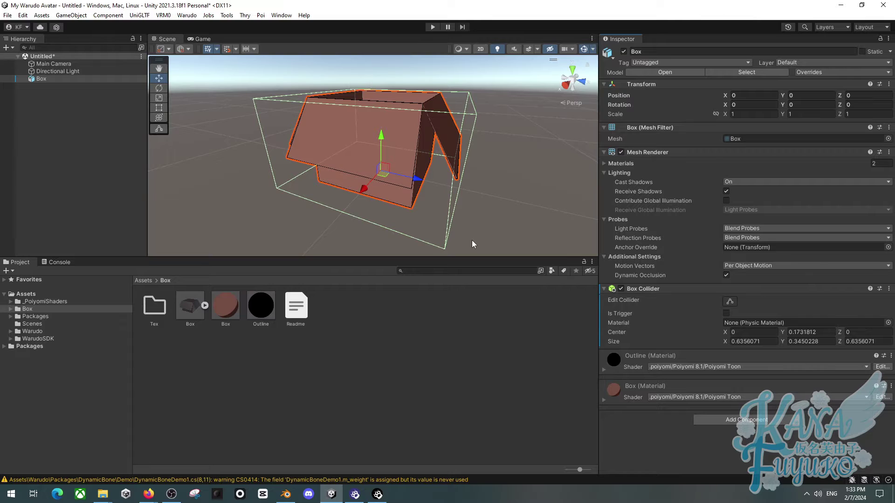
Create a Particle System under Box and zero its position to 0,0,0
right_click(63, 126)
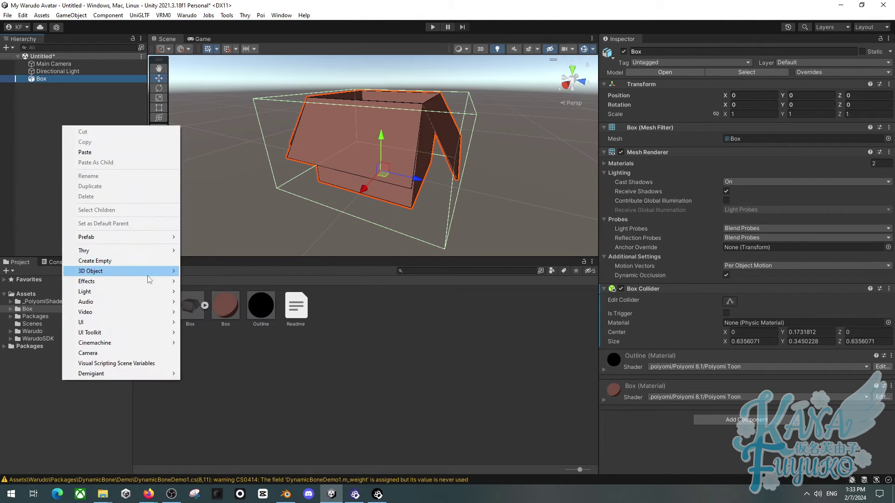
mouse_move(144, 282)
left_click(188, 281)
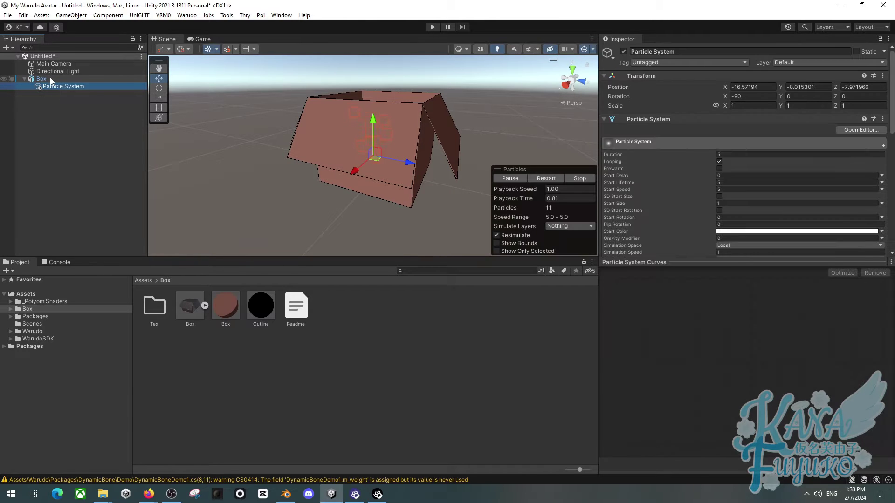
left_click_drag(262, 84, 354, 107, "alt")
left_click(761, 85)
type("0")
key("Tab")
type("0")
key("Tab")
type("0")
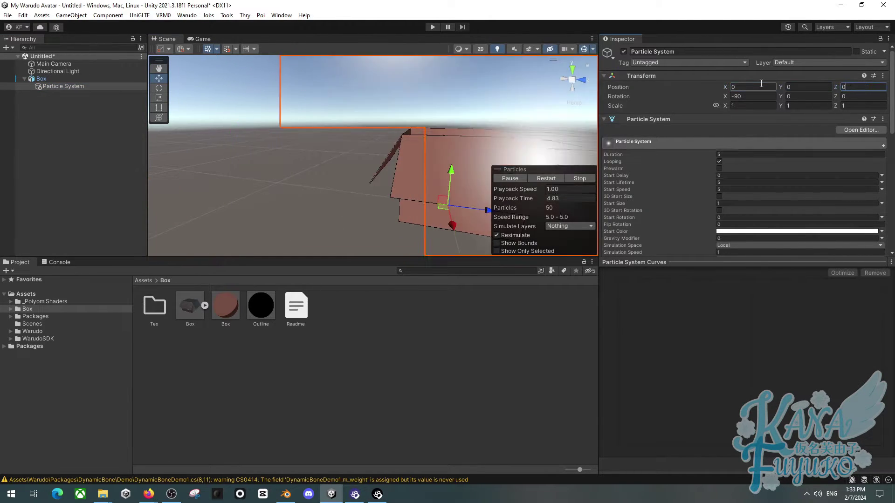
left_click_drag(503, 112, 300, 89, "alt")
Shrink the particle Shape cone radius to 0.27
left_click(610, 156)
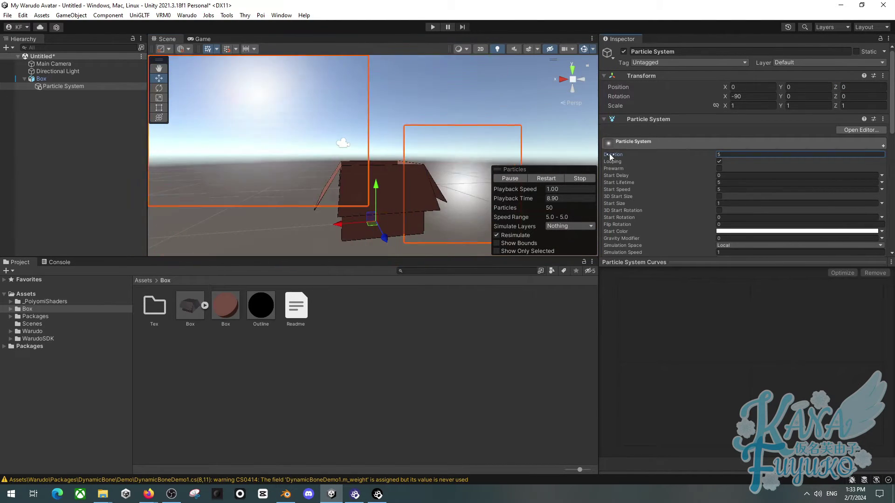
scroll(643, 192, "down", 8)
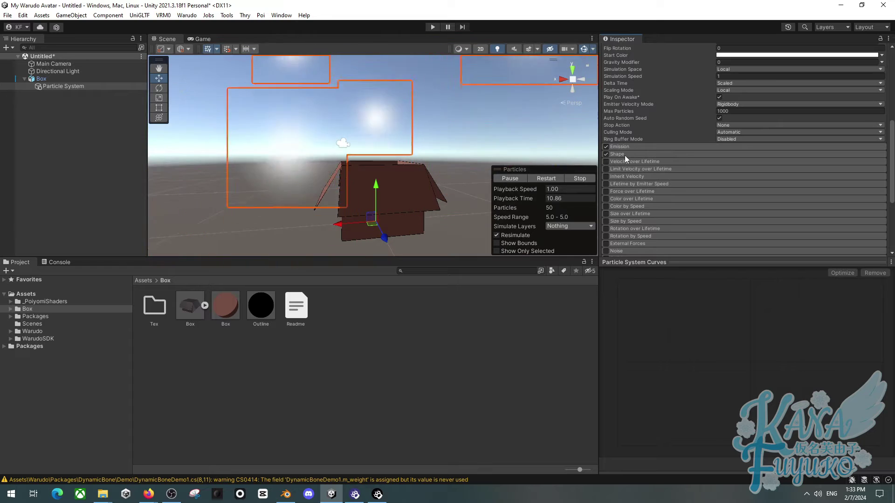
left_click(624, 155)
left_click_drag(197, 113, 354, 132, "alt")
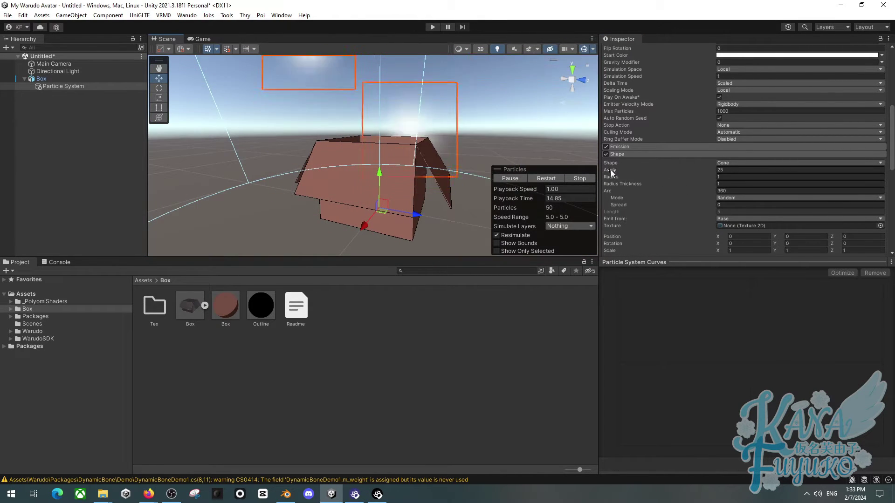
left_click_drag(609, 177, 594, 177)
left_click_drag(466, 177, 261, 93, "alt")
scroll(709, 139, "up", 5)
Change the particles' Start Color to light blue (26B1EF)
left_click(773, 181)
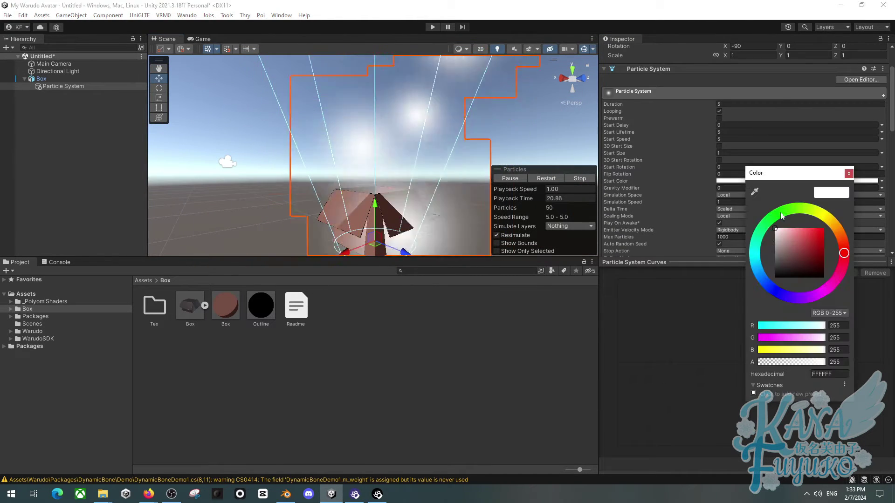
left_click(816, 231)
left_click_drag(844, 253, 761, 274)
left_click_drag(438, 196, 494, 191, "alt")
left_click(24, 79)
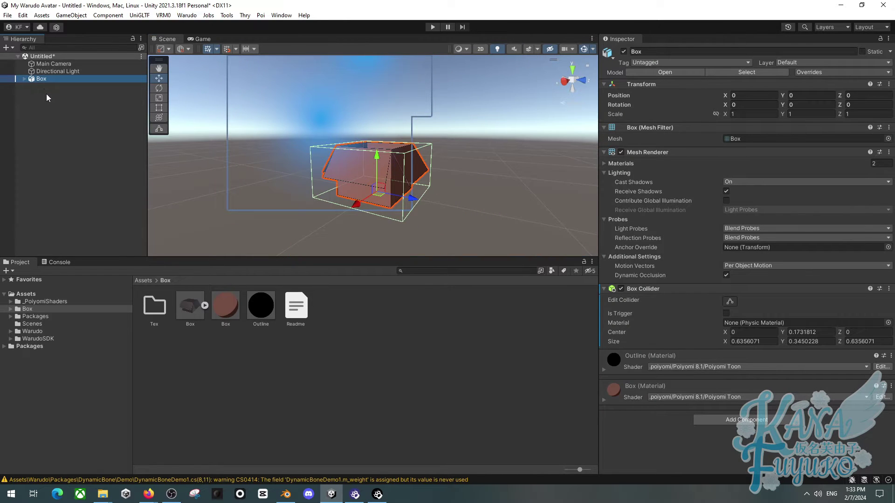
Drag Box into the Box folder as an original prefab and rename it 'Prop'
left_click(46, 94)
left_click(42, 77)
left_click_drag(40, 79, 250, 365)
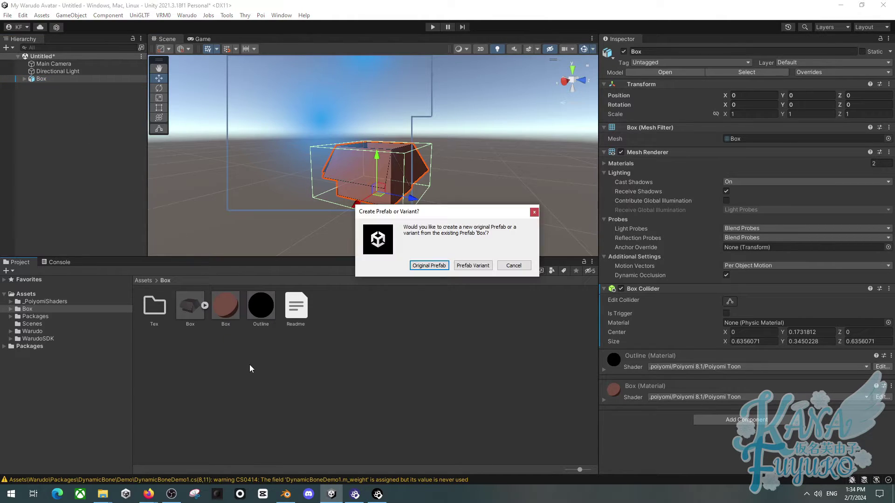
left_click(429, 266)
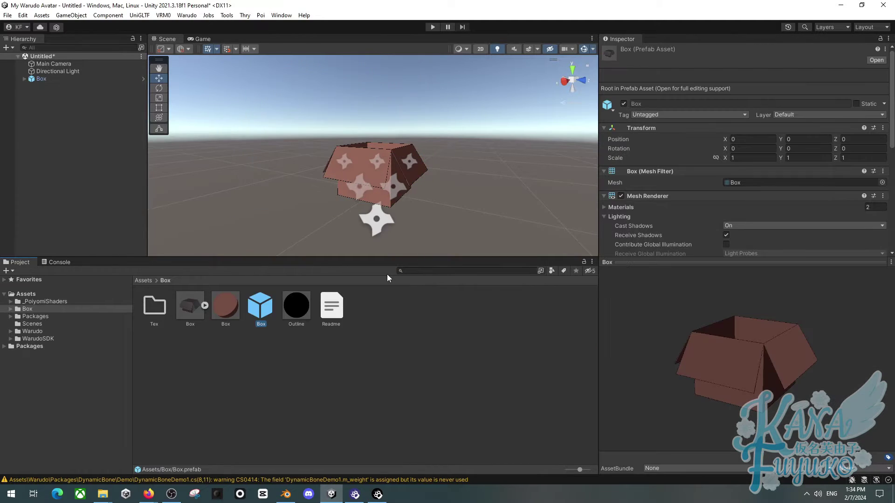
right_click(258, 304)
left_click(276, 90)
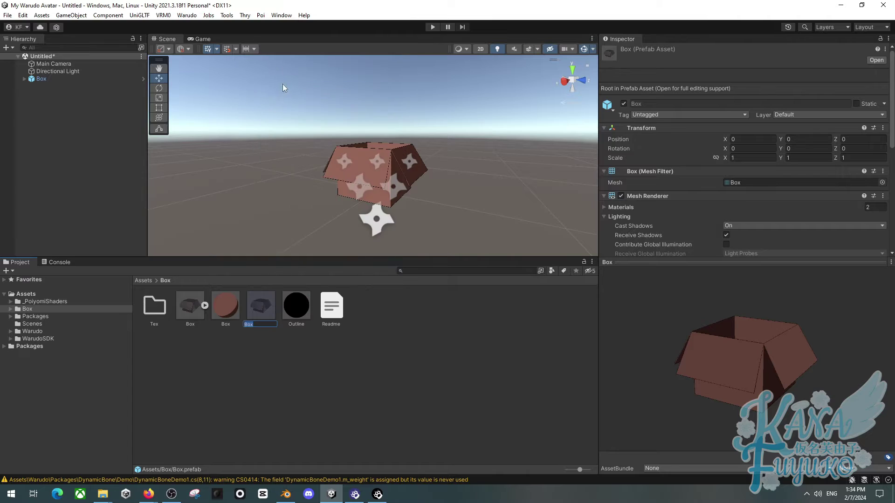
type("Prop")
key("Return")
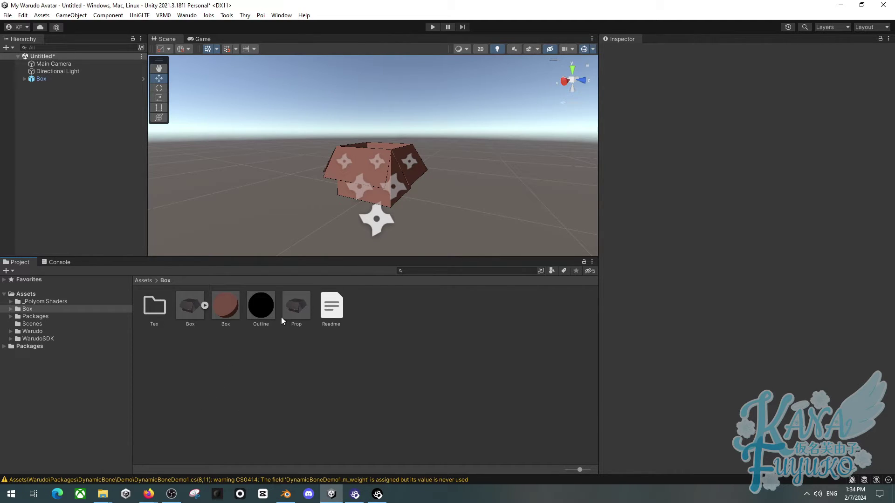
left_click(297, 324)
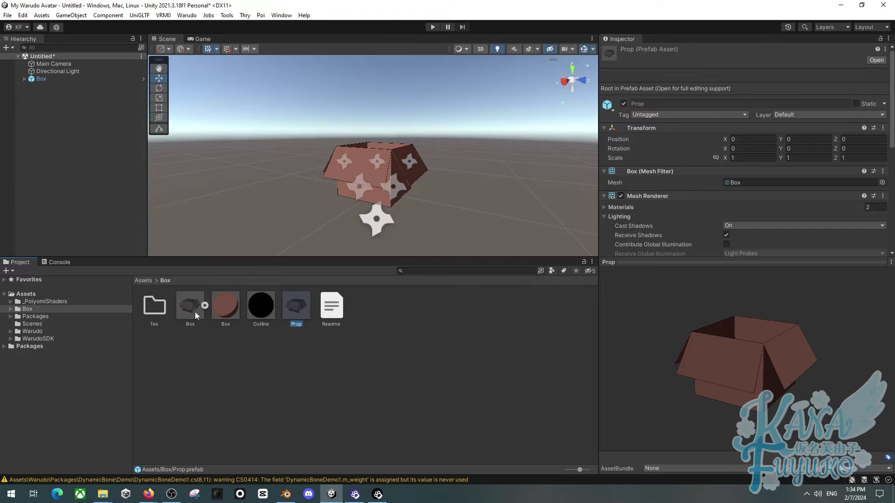
Open Warudo Mod Settings, enter the creator's name as Mod Author, and paste it into Mod Description
left_click(186, 15)
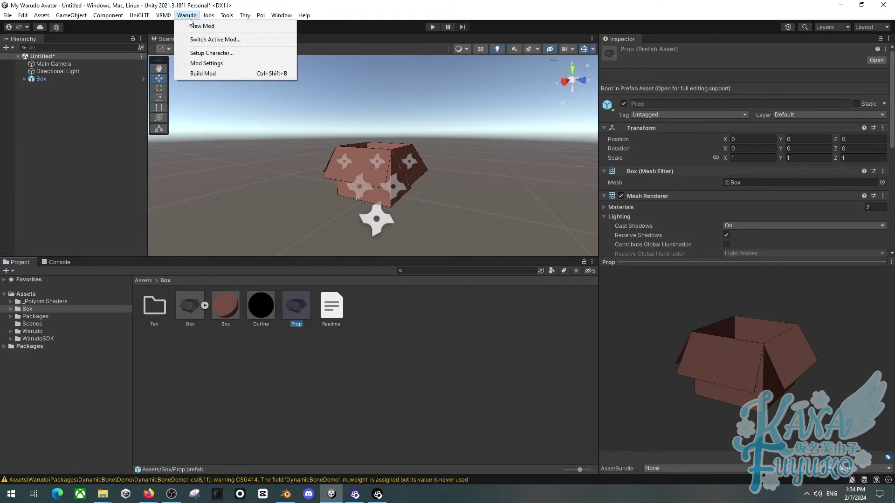
left_click(203, 64)
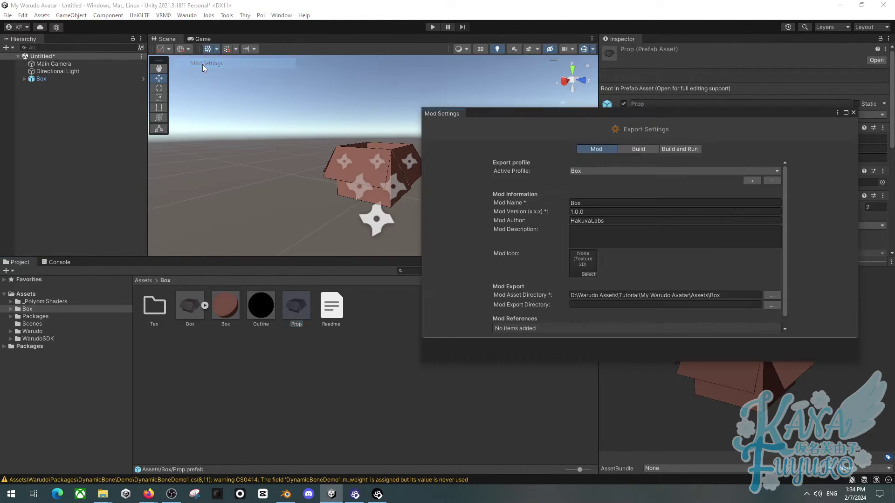
double_click(602, 221)
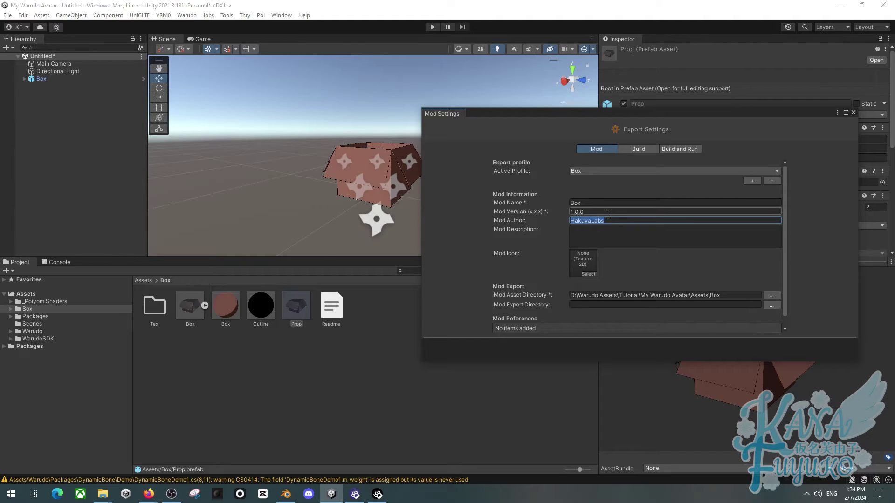
type("Kana Fuyuko")
key("ctrl+a")
key("ctrl+c")
key("Tab")
key("ctrl+v")
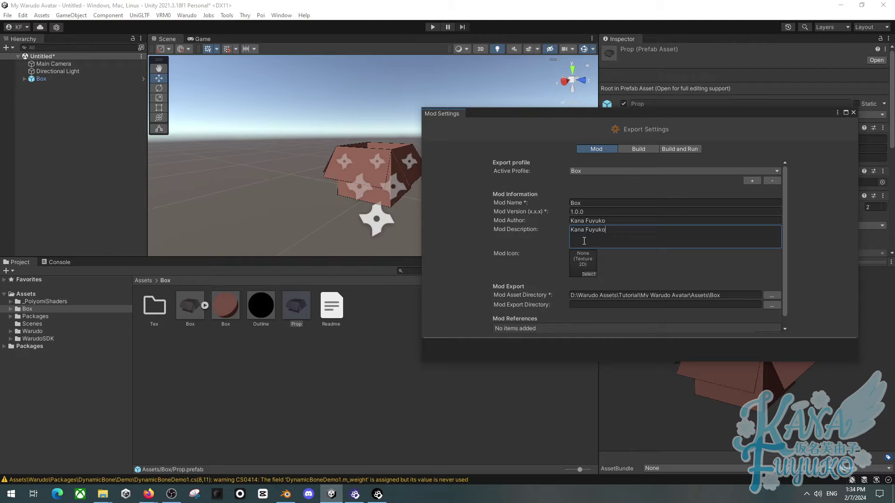
Reposition the Mod Settings window and focus the empty Mod Export Directory field
left_click_drag(541, 113, 563, 71)
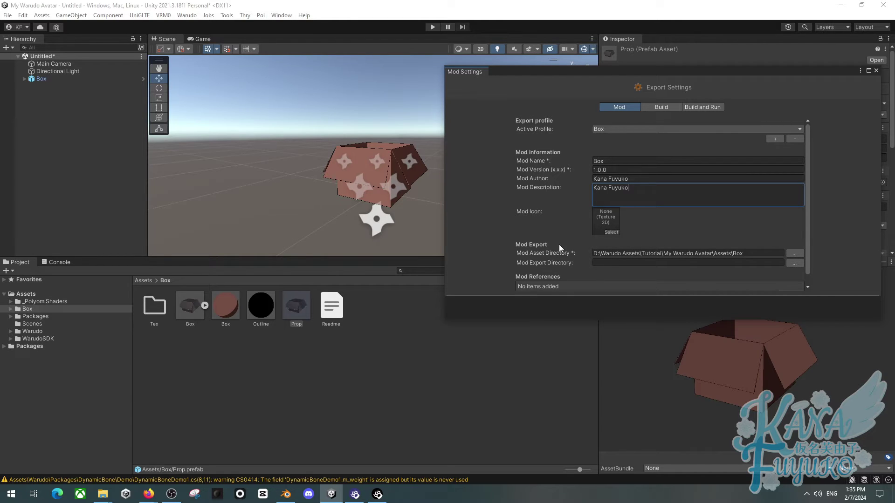
left_click(186, 15)
left_click(518, 226)
mouse_move(551, 262)
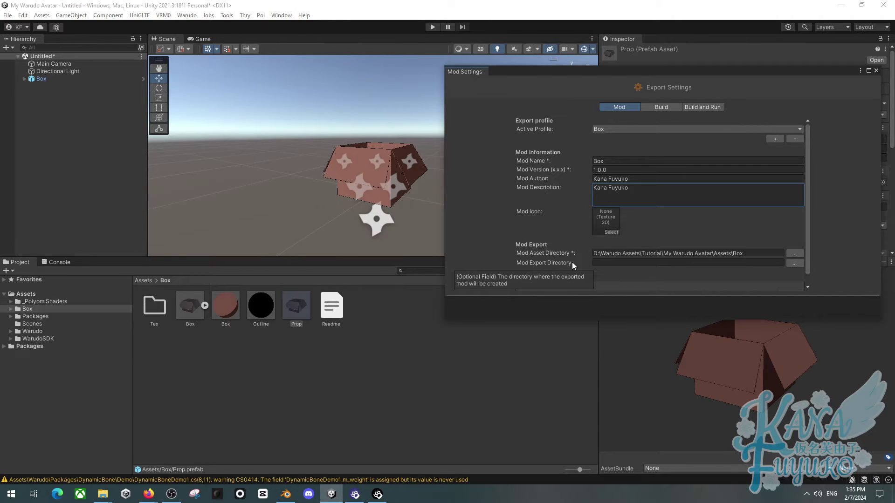
left_click(671, 263)
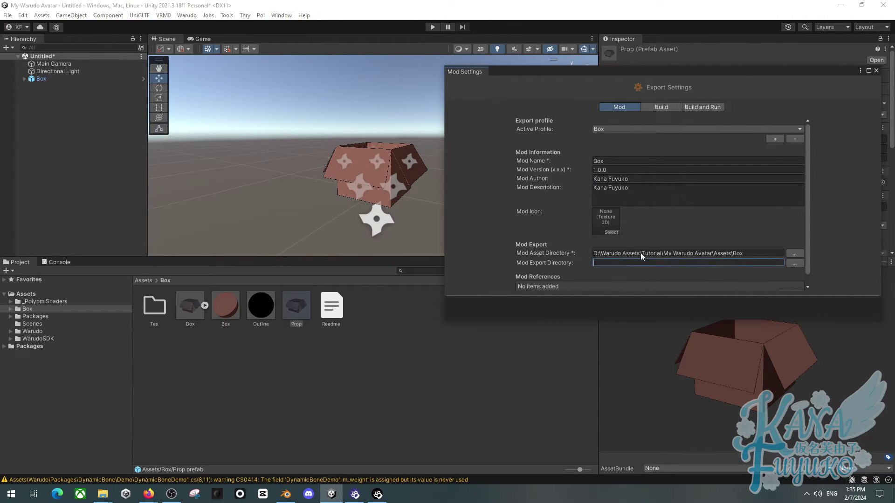
Browse the export-folder chooser to StreamingAssets' Props folder, then bring up the running Warudo app
left_click(798, 265)
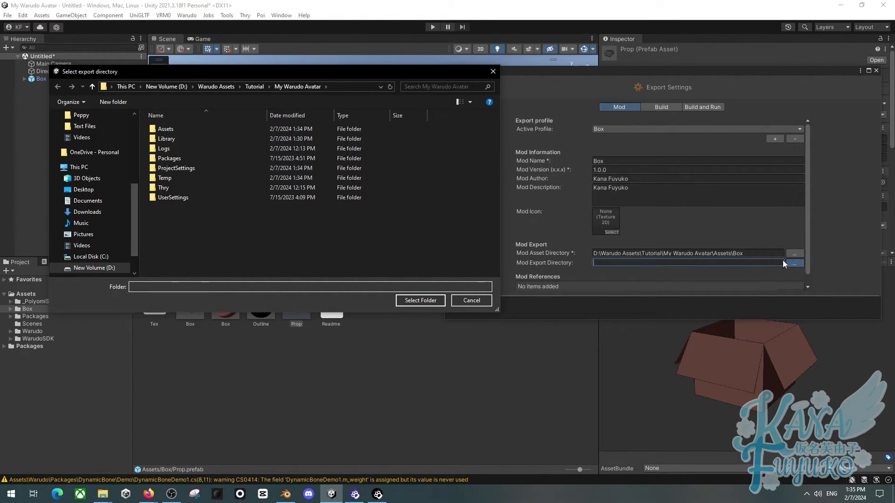
scroll(116, 179, "up", 3)
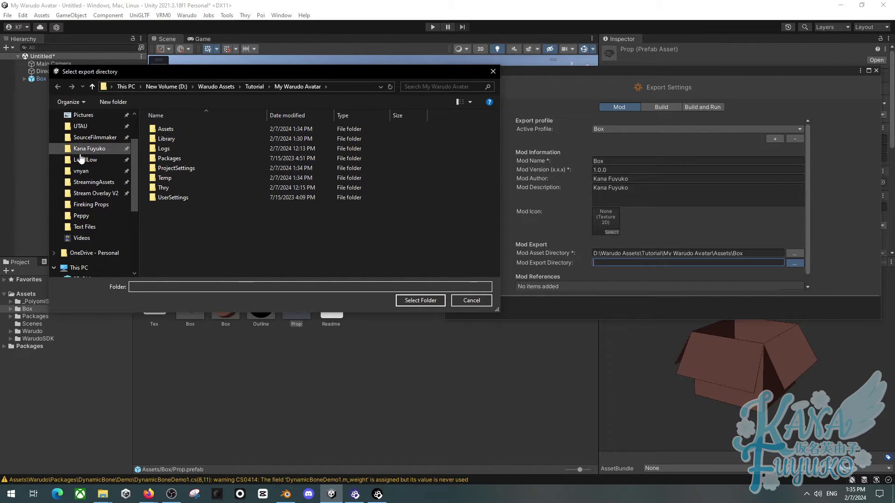
left_click(93, 182)
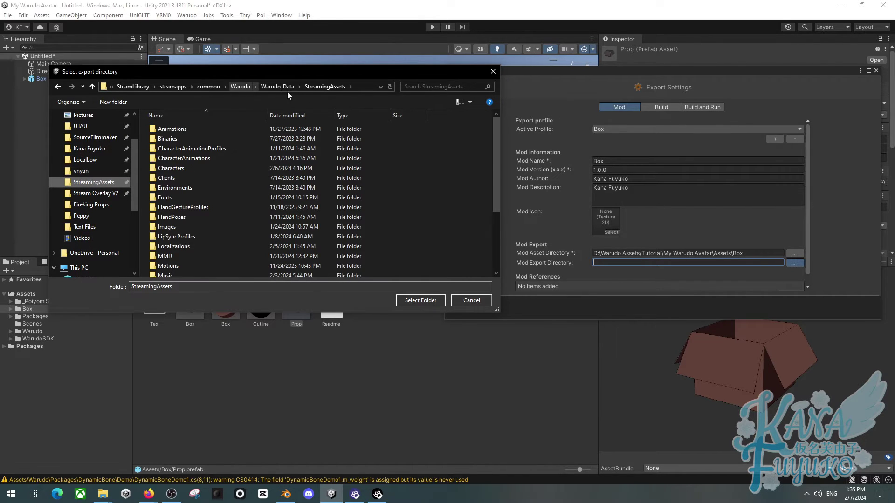
scroll(220, 202, "down", 2)
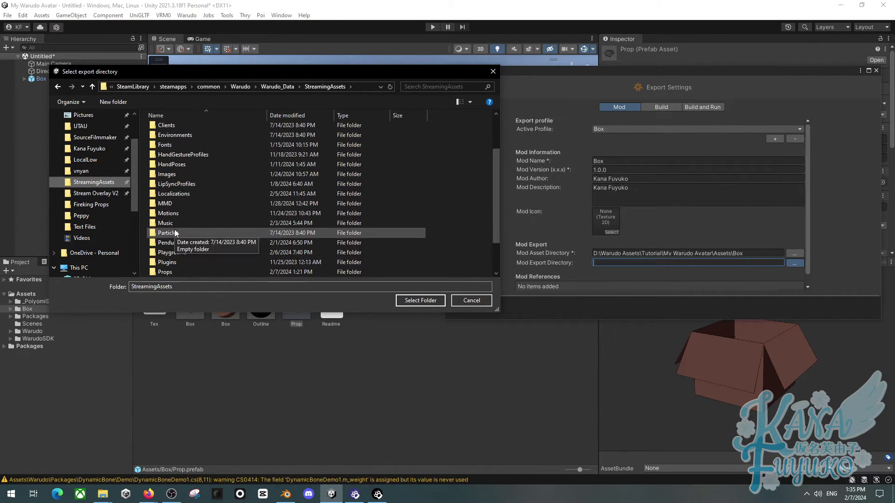
double_click(169, 272)
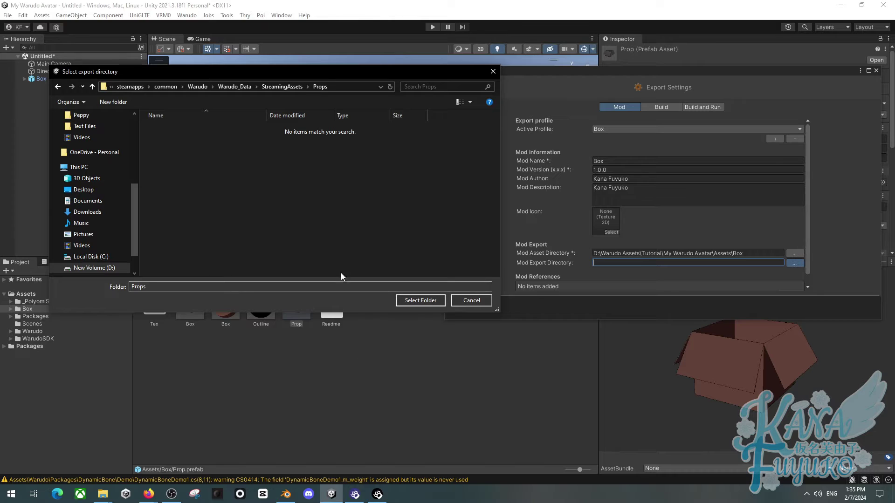
left_click(386, 499)
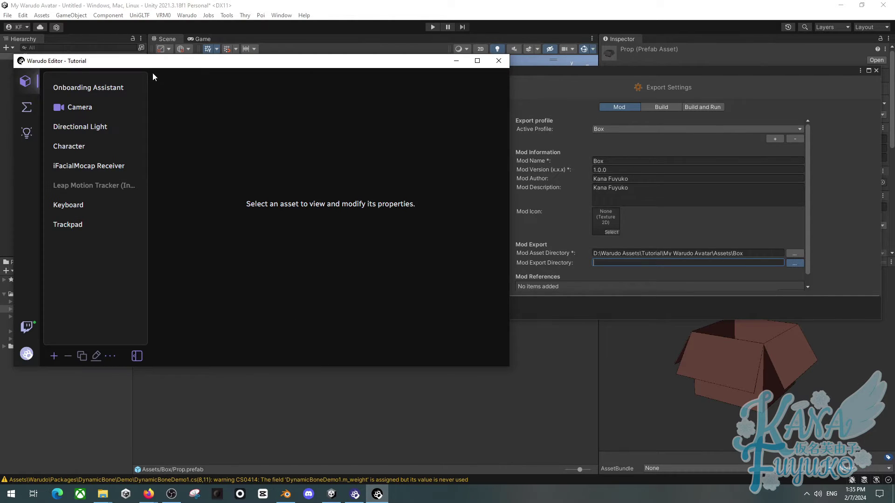
Bring the Warudo Pro Tutorial scene editor to the front and open its main menu
left_click_drag(160, 70, 285, 86)
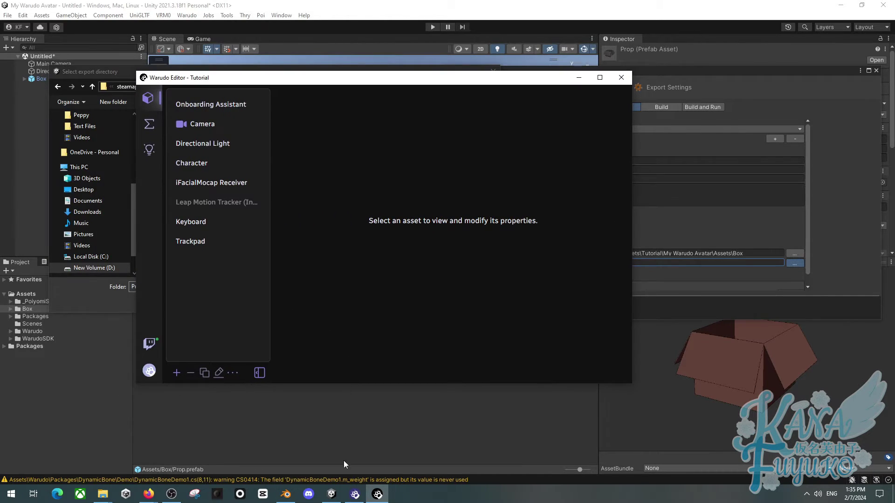
left_click(377, 495)
left_click(375, 495)
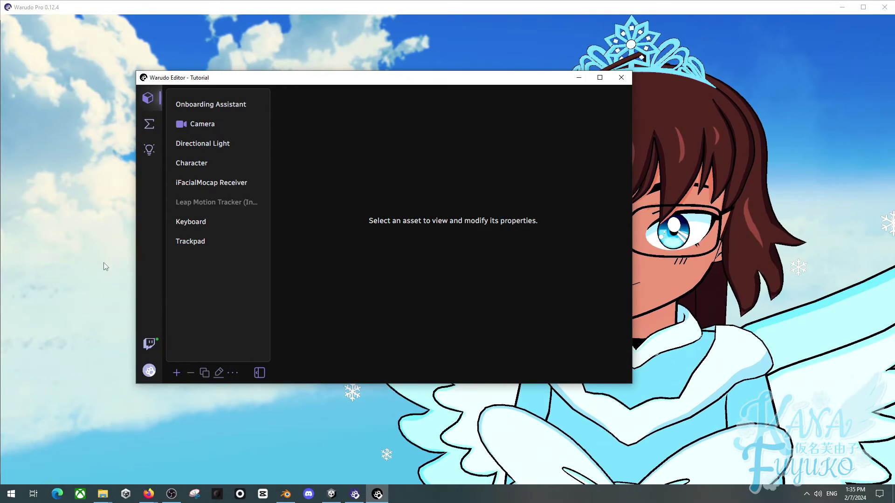
left_click(143, 369)
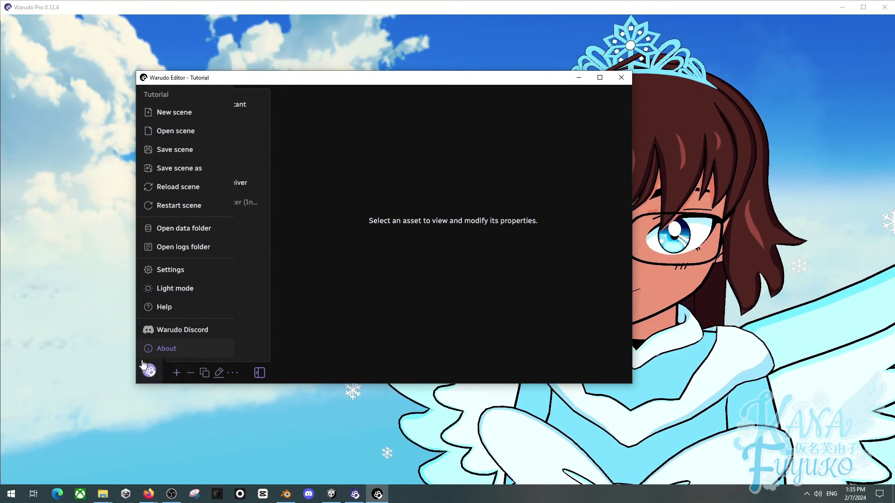
Open Warudo's data folder and navigate from Warudo_Data into StreamingAssets, revealing the Props folder
left_click(180, 229)
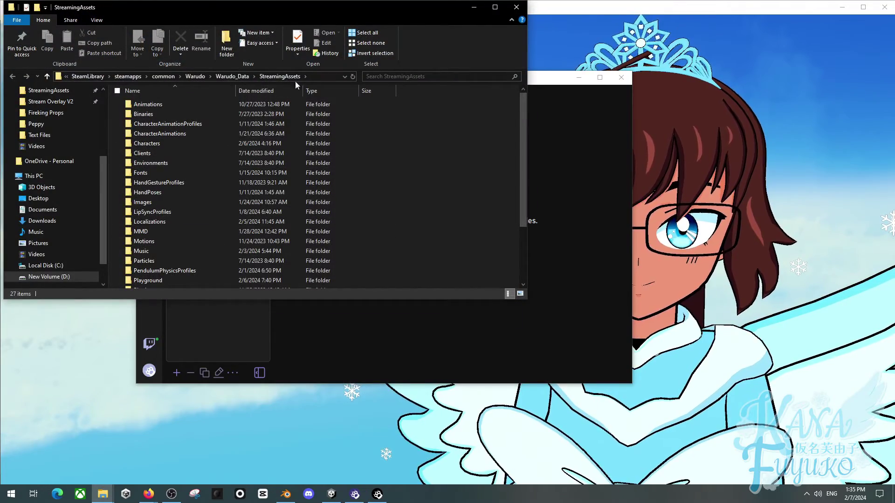
left_click(233, 77)
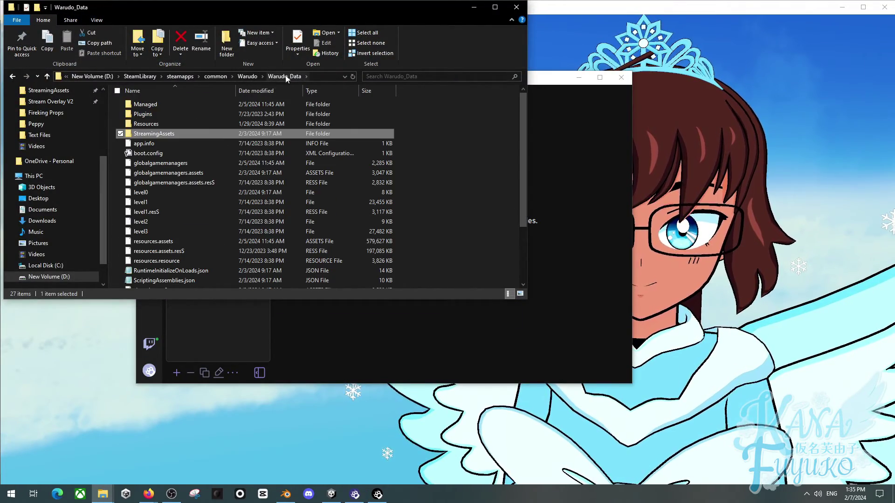
right_click(156, 136)
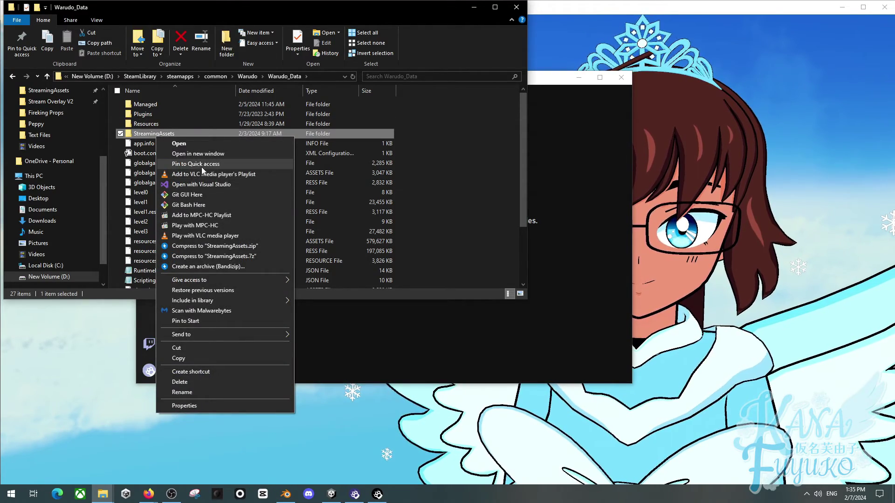
left_click(429, 136)
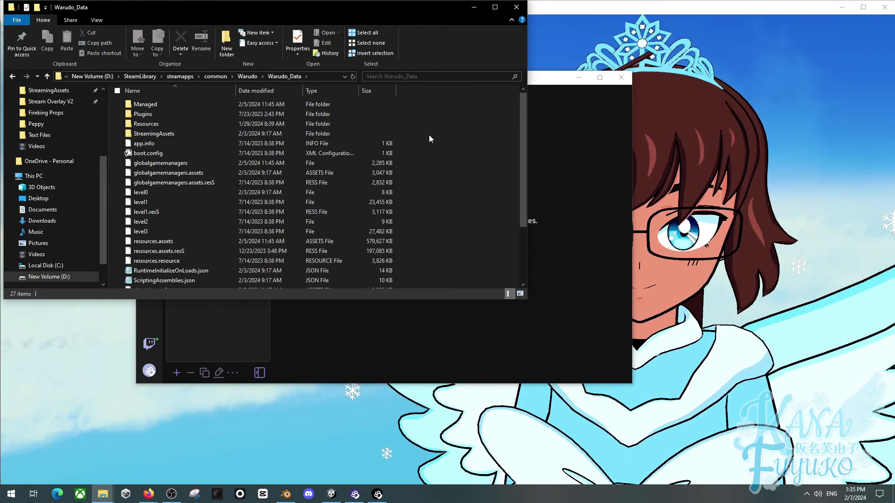
double_click(176, 134)
scroll(163, 203, "down", 2)
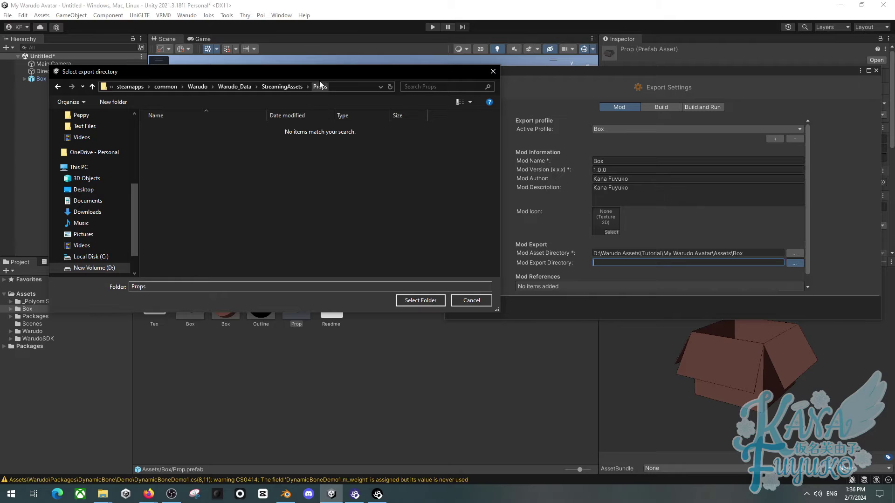
Confirm the Props folder in Unity's export-folder chooser
left_click(416, 301)
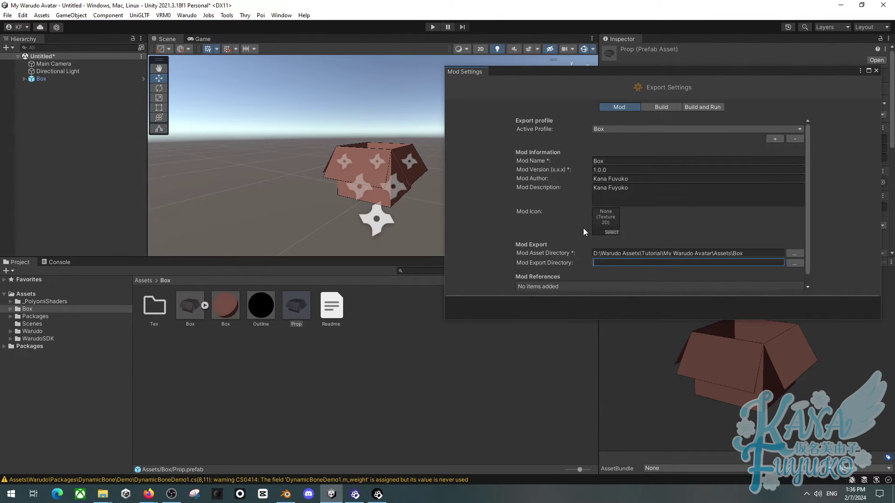
left_click_drag(560, 76, 492, 54)
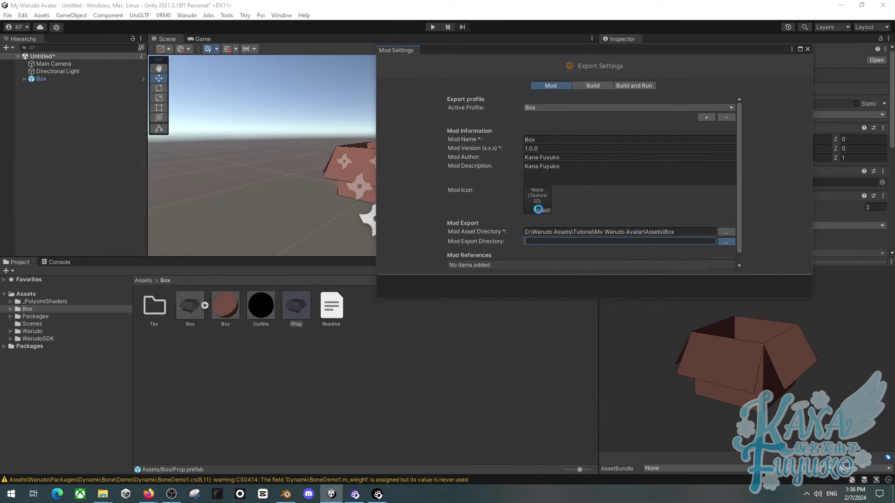
left_click(726, 242)
left_click(420, 302)
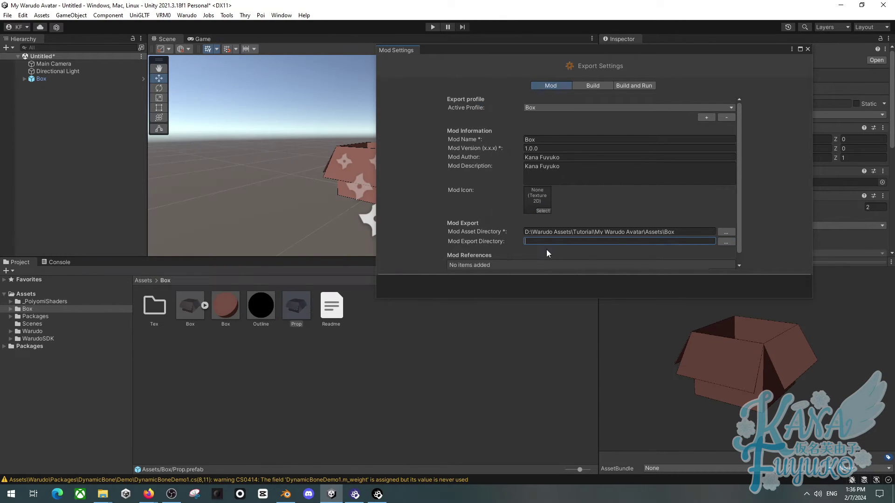
Copy the StreamingAssets\Props path from File Explorer into the Mod Export Directory field
mouse_move(102, 494)
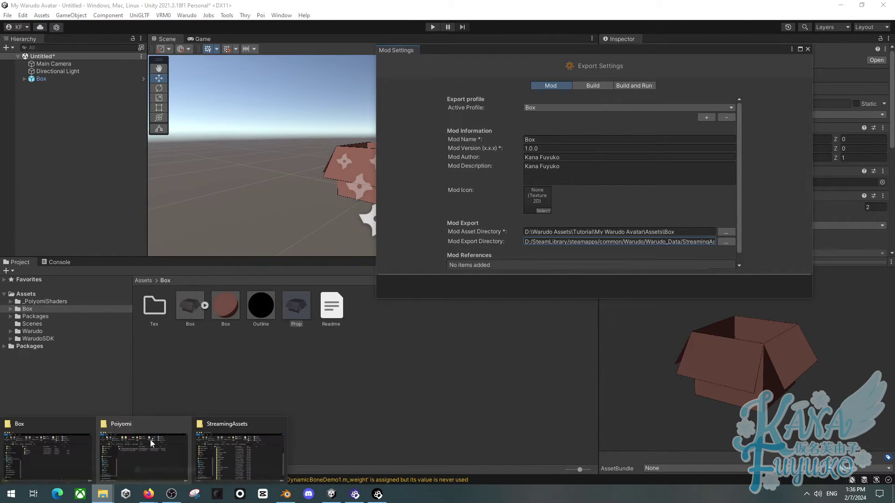
left_click(247, 441)
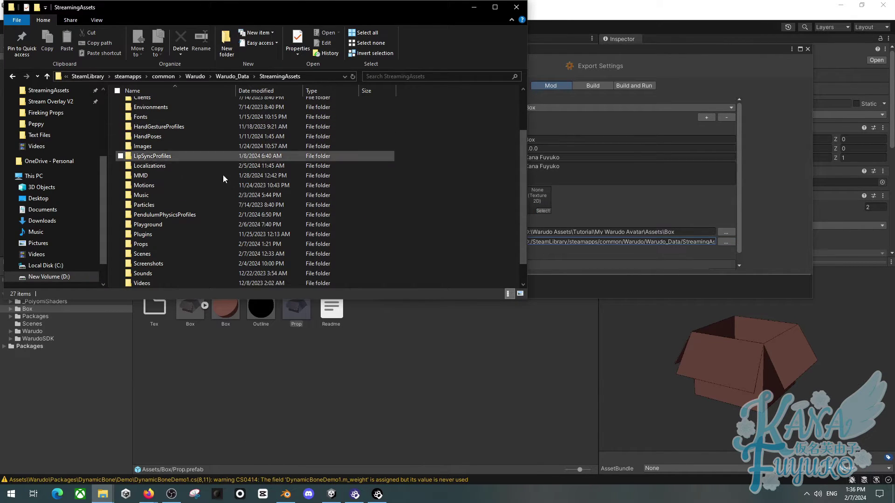
double_click(153, 243)
left_click(292, 77)
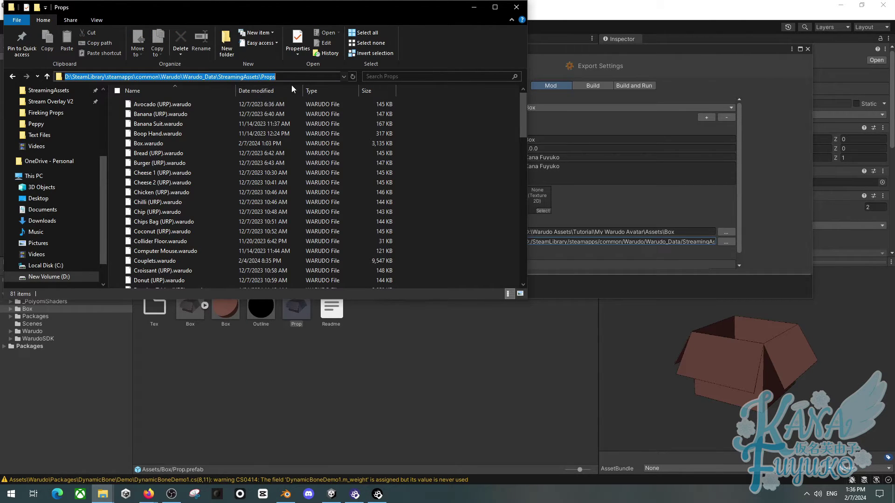
left_click(661, 243)
key("ctrl+v")
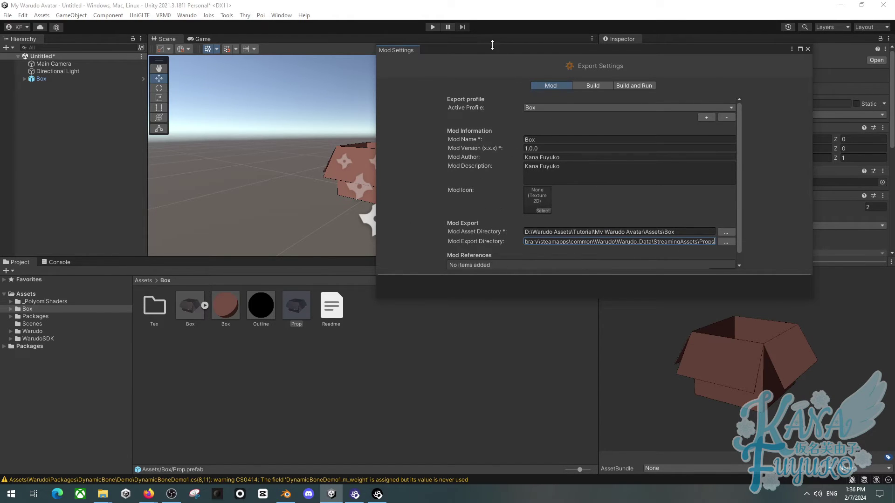
left_click_drag(485, 54, 508, 86)
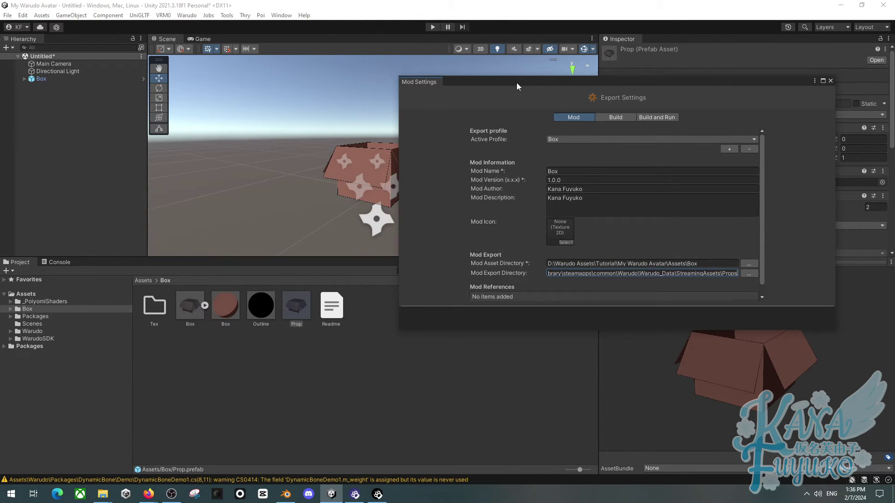
left_click_drag(516, 82, 531, 94)
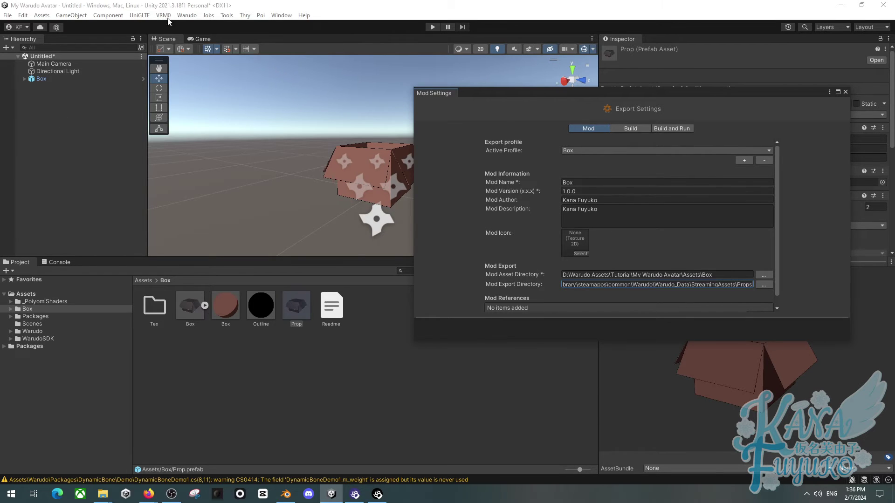
Build the Box mod and confirm Box.warudo (3,310 KB) appears in Warudo's Props folder
left_click(187, 14)
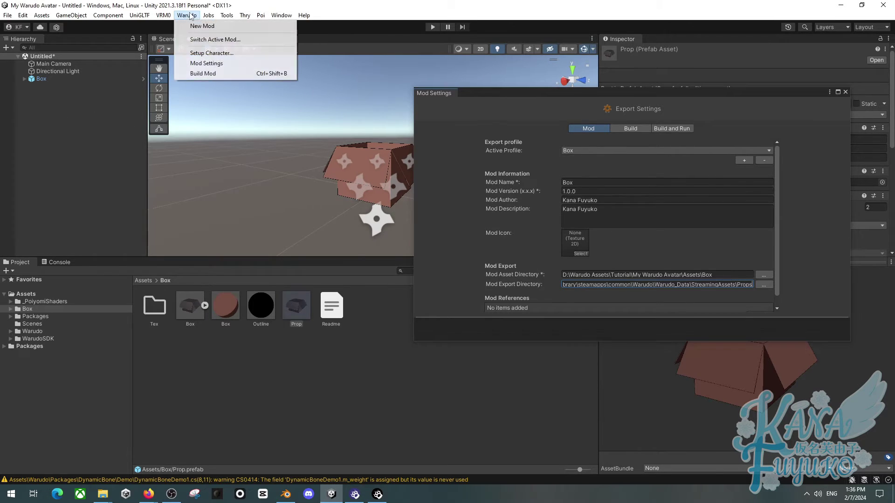
left_click(202, 73)
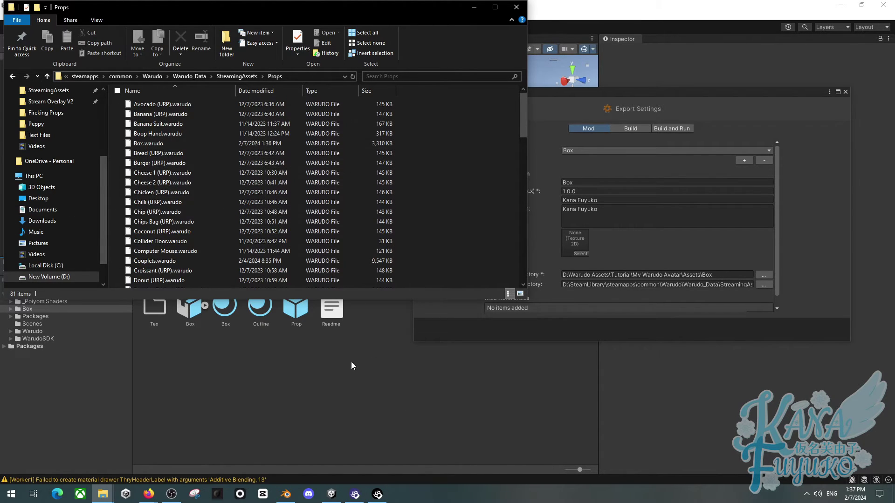
left_click_drag(381, 9, 389, 68)
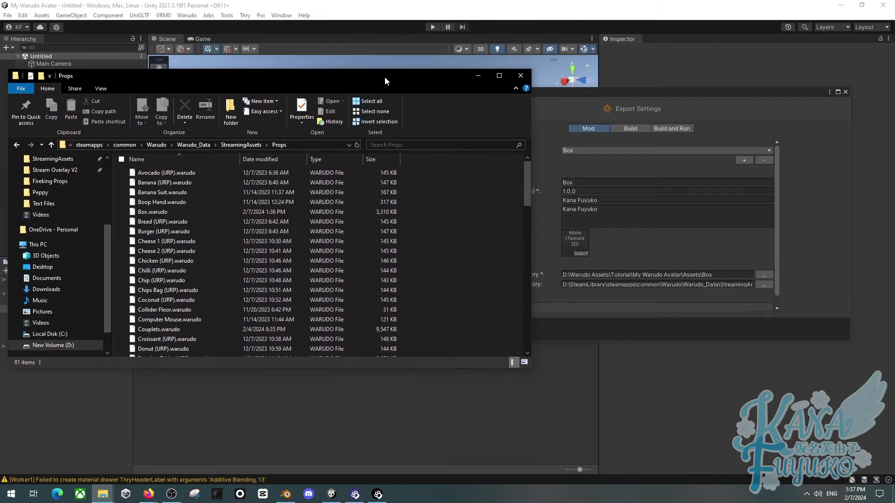
Add a new Prop asset in Warudo Pro with the Box mod as its source
left_click(354, 495)
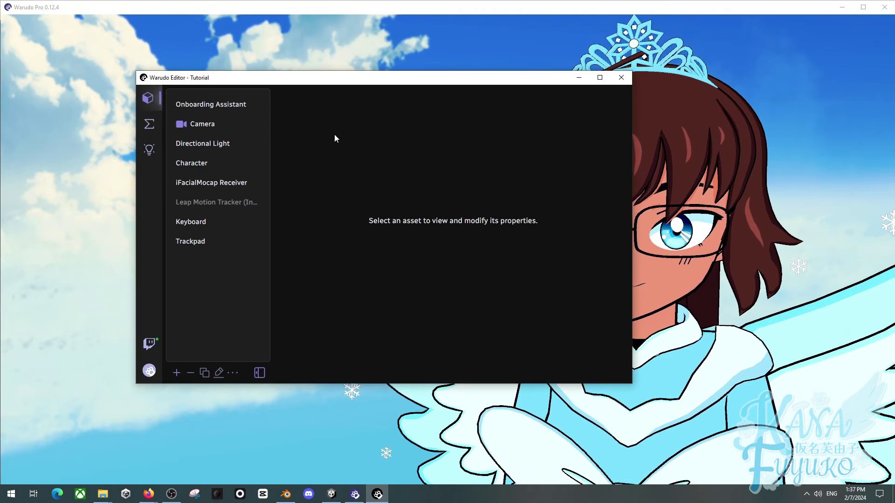
left_click_drag(332, 77, 210, 60)
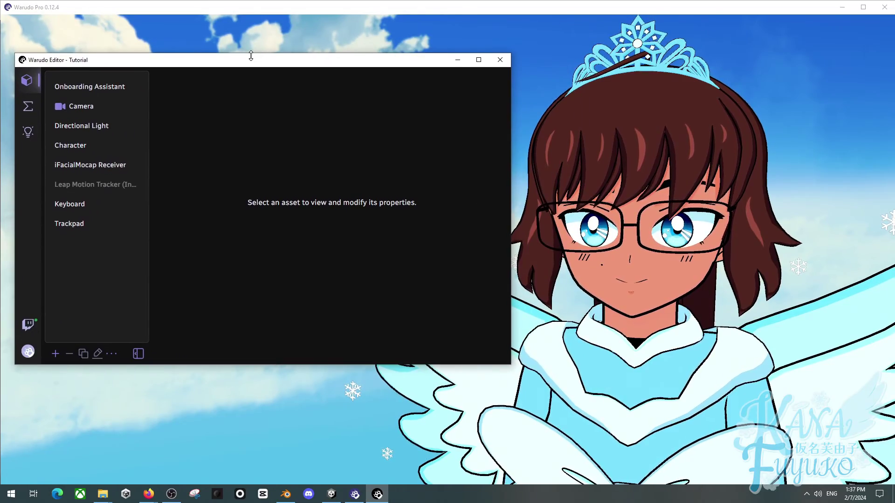
left_click(55, 353)
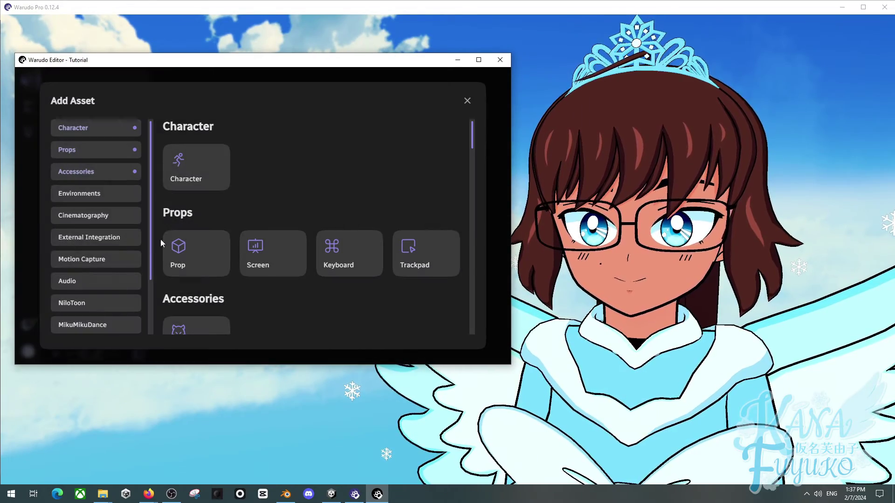
left_click(182, 249)
scroll(326, 258, "down", 2)
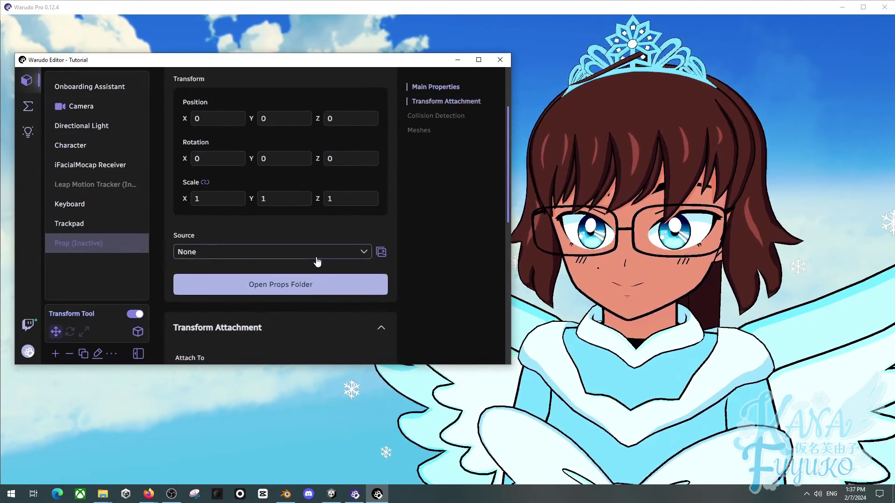
left_click(366, 251)
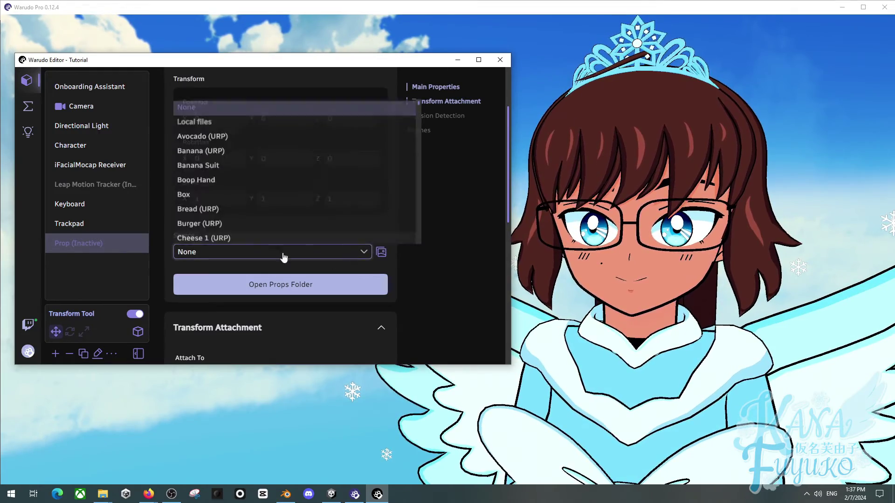
left_click(222, 194)
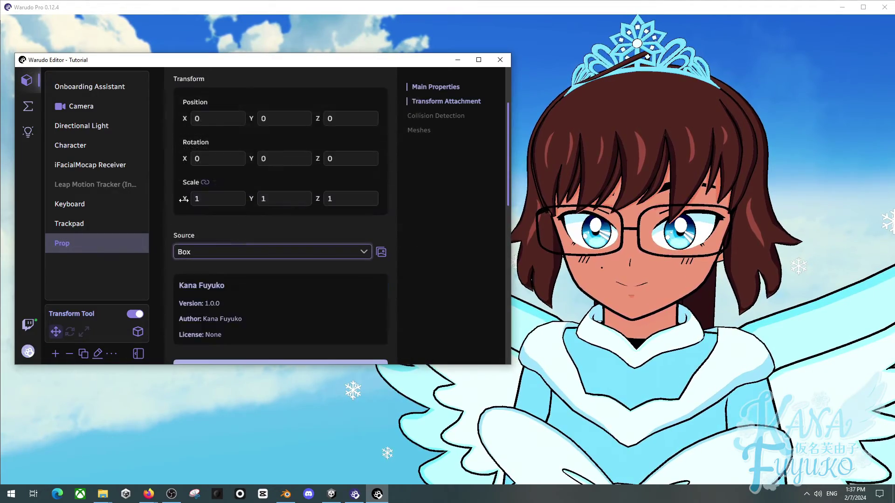
left_click(570, 295)
scroll(619, 278, "down", 5)
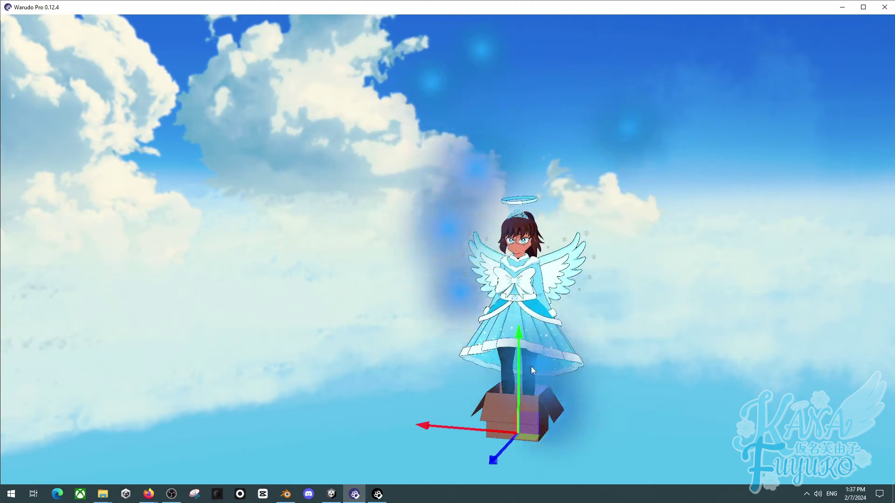
Raise the box from the avatar's feet to above her head
left_click_drag(532, 370, 560, 176)
scroll(629, 225, "up", 2)
right_click_drag(629, 225, 642, 214)
scroll(642, 215, "up", 4)
right_click_drag(569, 259, 512, 246)
scroll(543, 265, "down", 3)
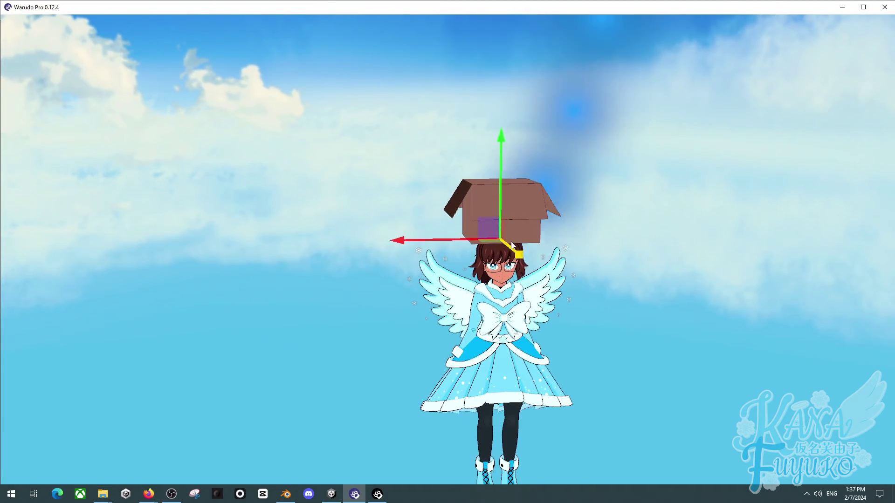
Scale the box to 0.7141 and tilt it to Rotation Z 36.9143 on the head
key("e")
key("r")
left_click_drag(501, 241, 454, 284)
key("e")
left_click_drag(511, 224, 411, 224)
key("w")
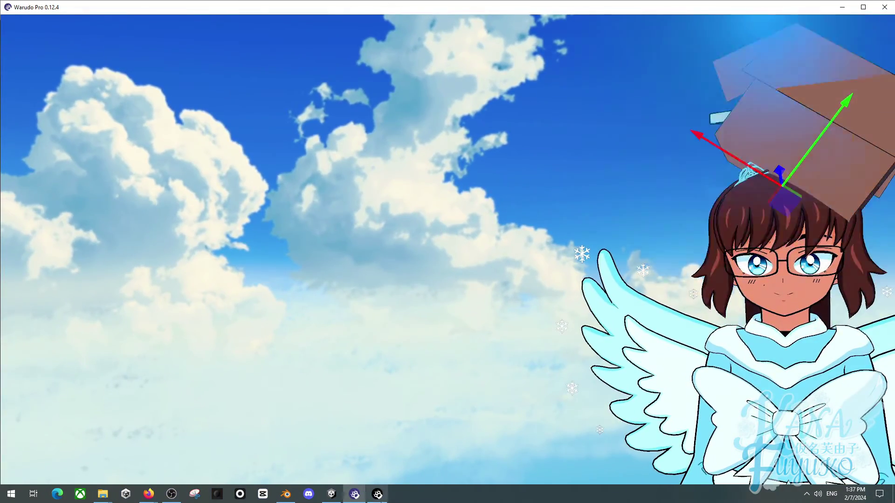
key("alt+Tab")
Create a new blueprint and place a Throw Prop At Character node
left_click_drag(267, 69, 306, 80)
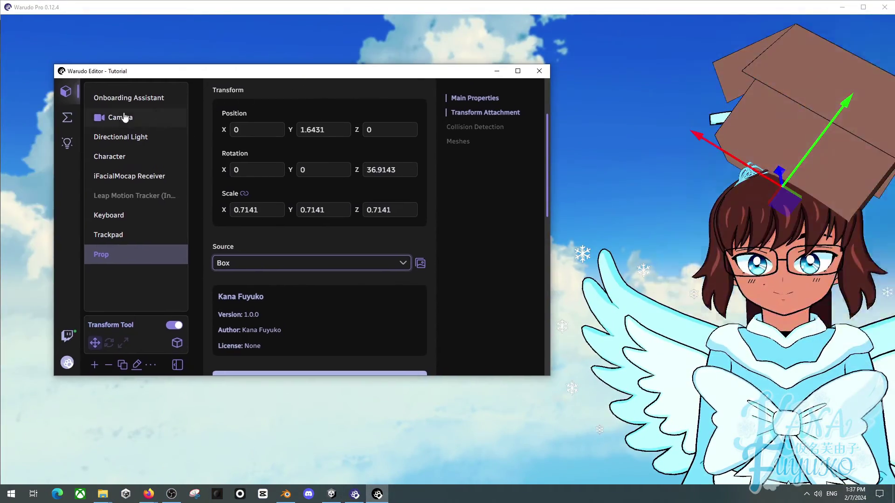
left_click(67, 118)
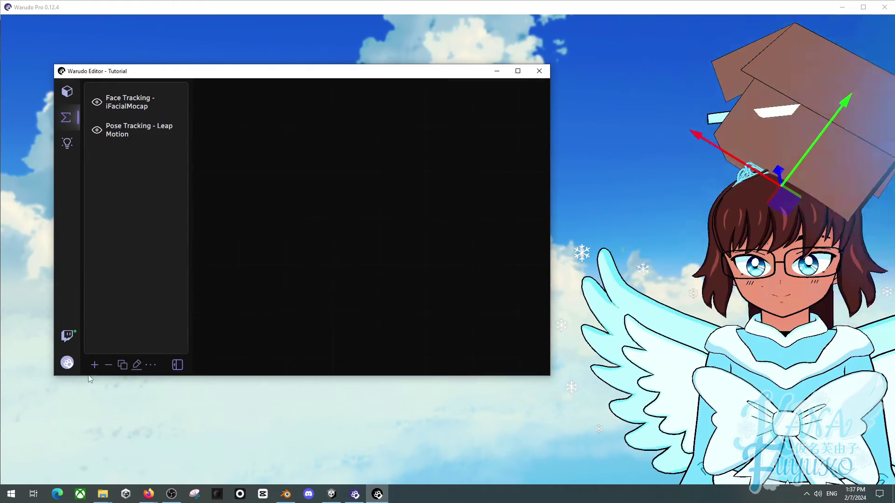
left_click(95, 366)
left_click(494, 103)
type("throw")
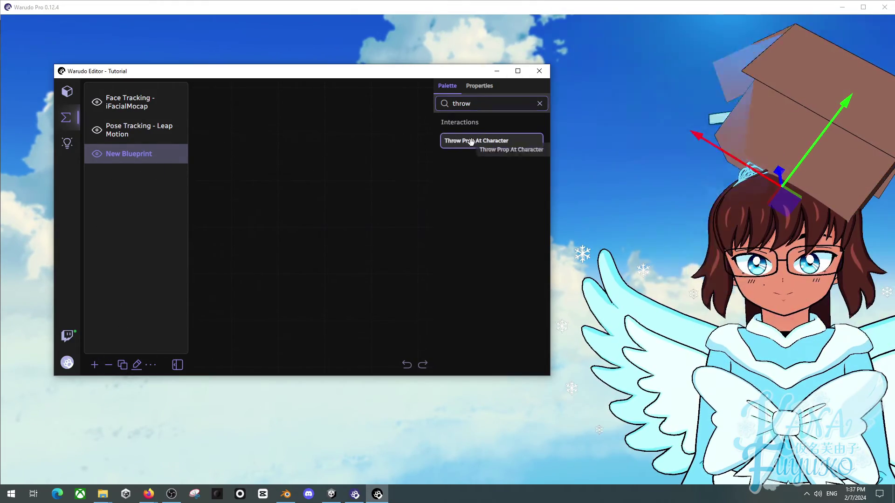
left_click_drag(241, 157, 242, 157)
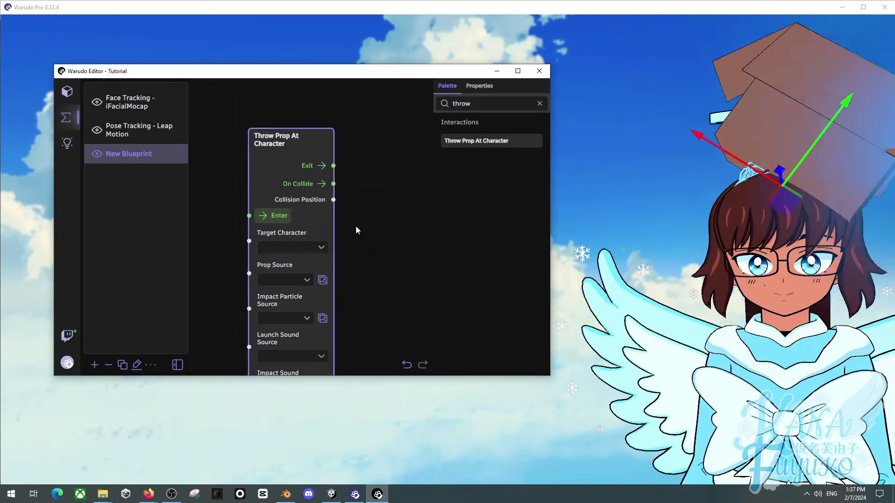
Add an Activate Character Ragdoll node and set both nodes' target to Character
left_click_drag(366, 188, 337, 145)
left_click_drag(391, 172, 369, 178)
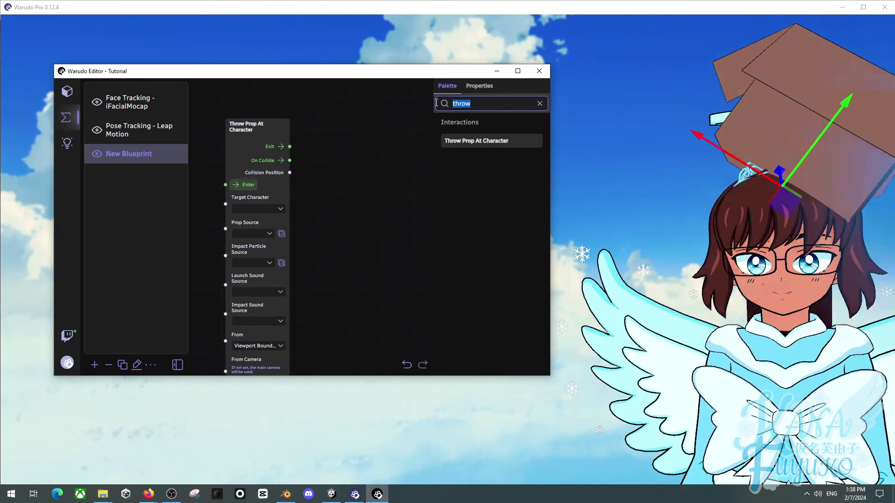
type("activa")
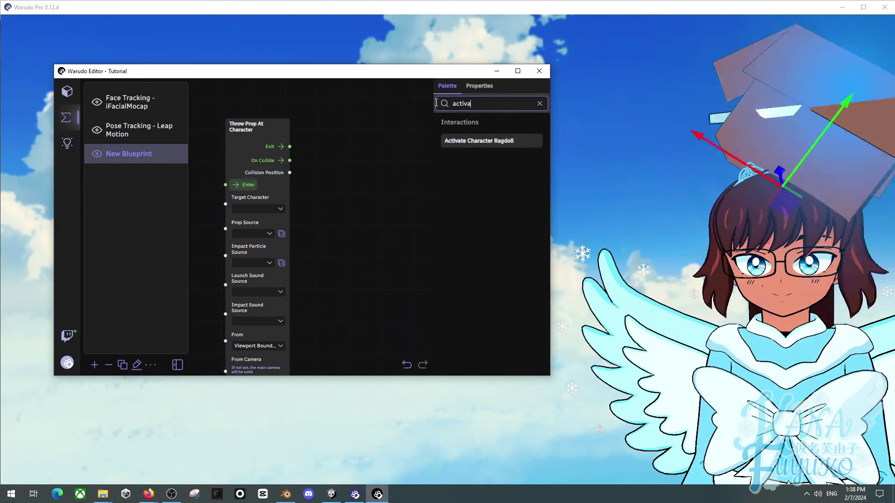
left_click_drag(315, 142, 315, 142)
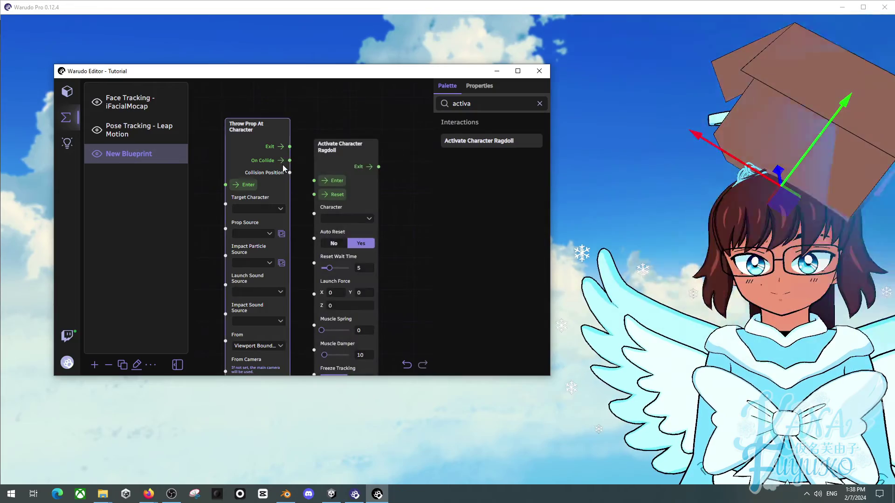
left_click(329, 219)
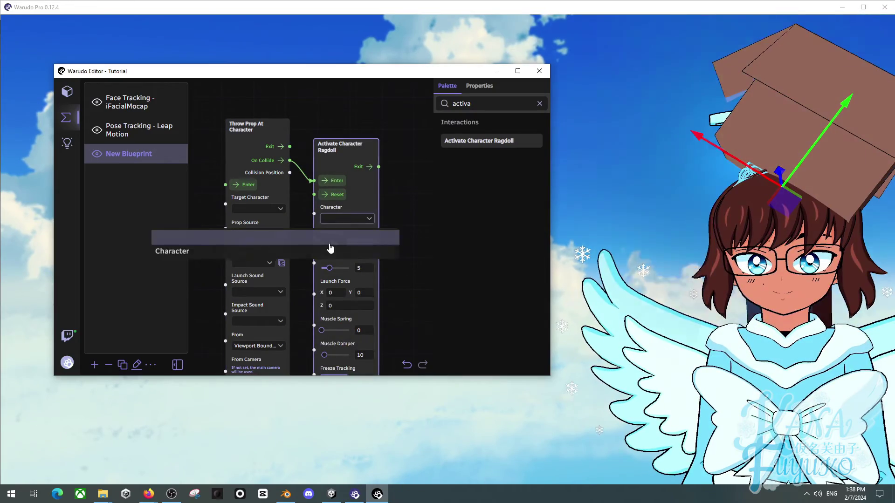
left_click(303, 249)
left_click(259, 208)
left_click(267, 242)
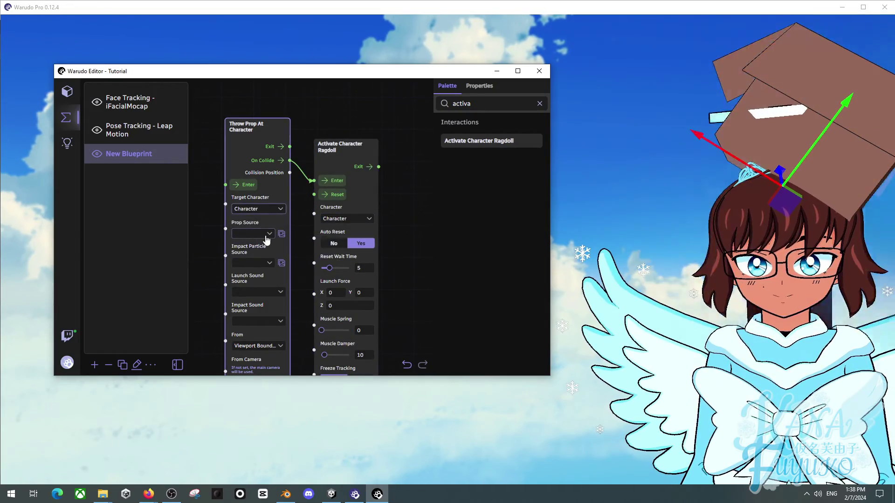
left_click(257, 234)
Set Box as the thrown prop, fire a test throw, then bring the editor back
left_click(262, 179)
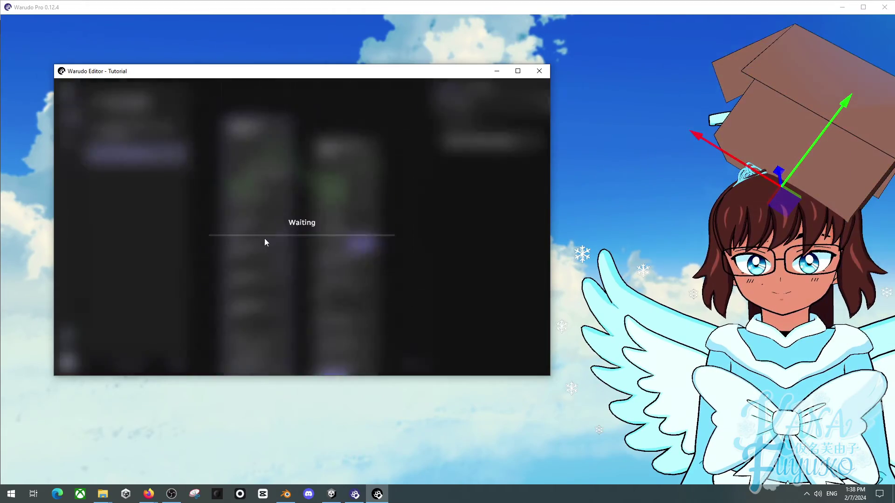
left_click(251, 188)
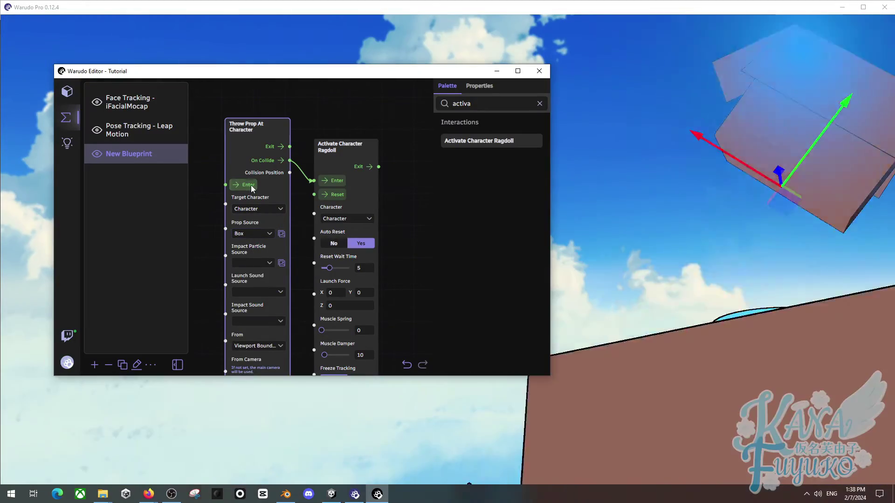
left_click(611, 270)
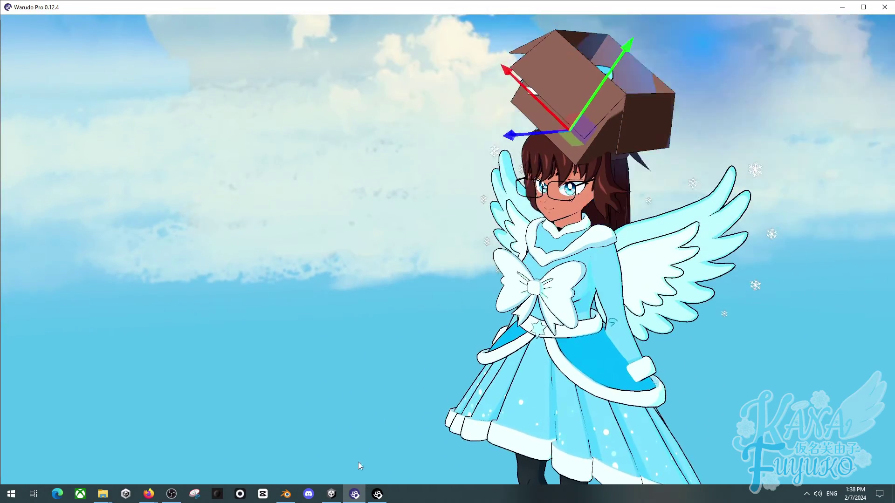
left_click(355, 494)
left_click(574, 226)
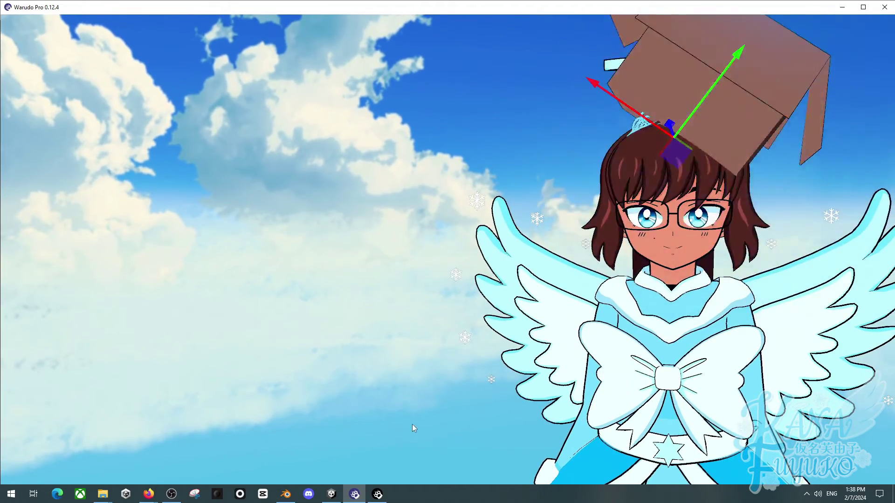
left_click(377, 494)
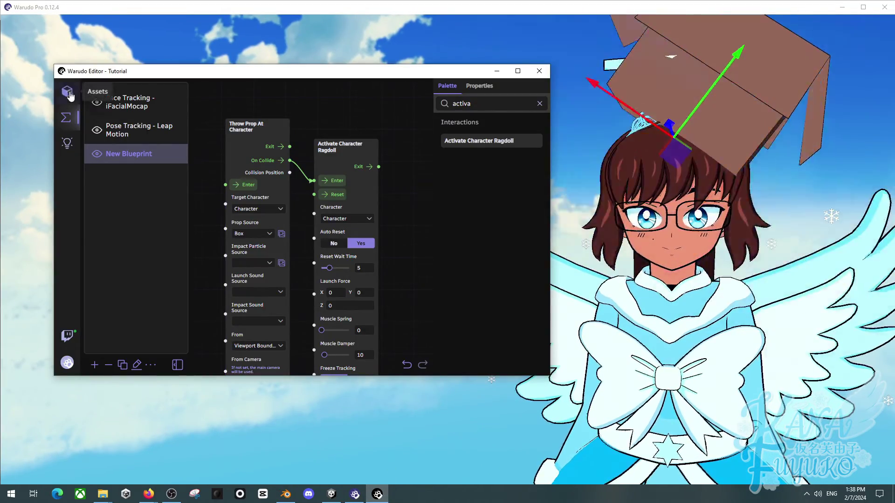
Minimize the editor and orbit the camera around the avatar wearing the tilted box
left_click(68, 93)
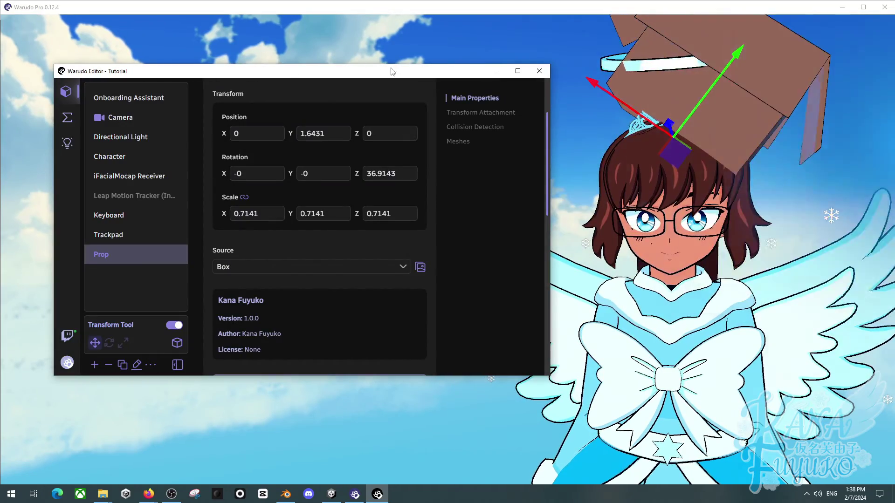
left_click(497, 72)
scroll(489, 241, "up", 5)
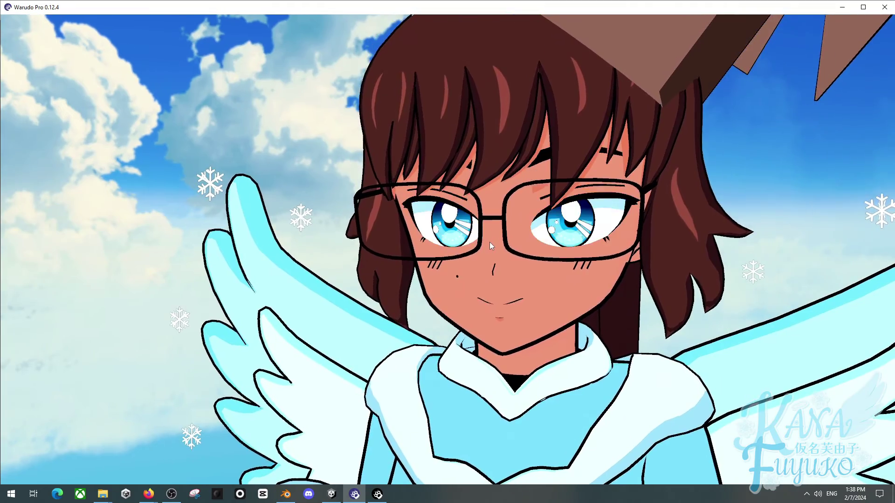
scroll(489, 242, "down", 8)
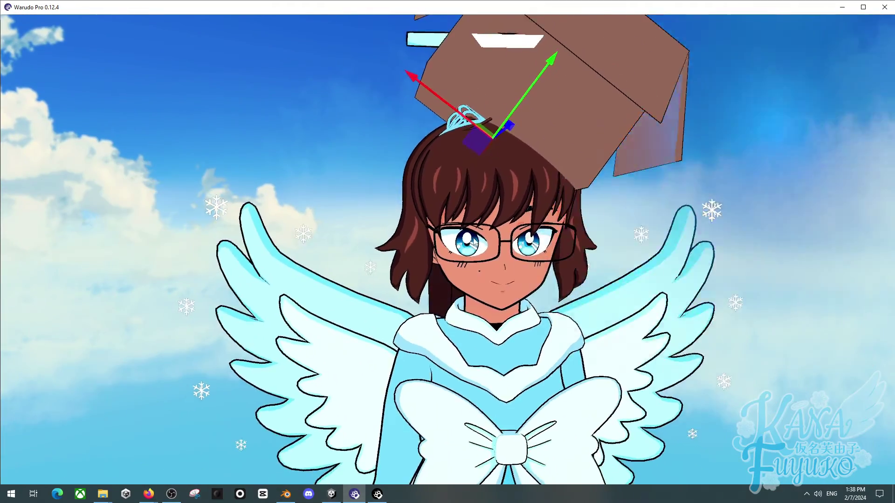
scroll(474, 242, "down", 3)
mouse_move(474, 242)
right_mouse_down()
mouse_move(454, 239)
mouse_move(460, 225)
mouse_move(425, 251)
mouse_move(482, 233)
mouse_move(462, 224)
mouse_move(474, 229)
right_mouse_up()
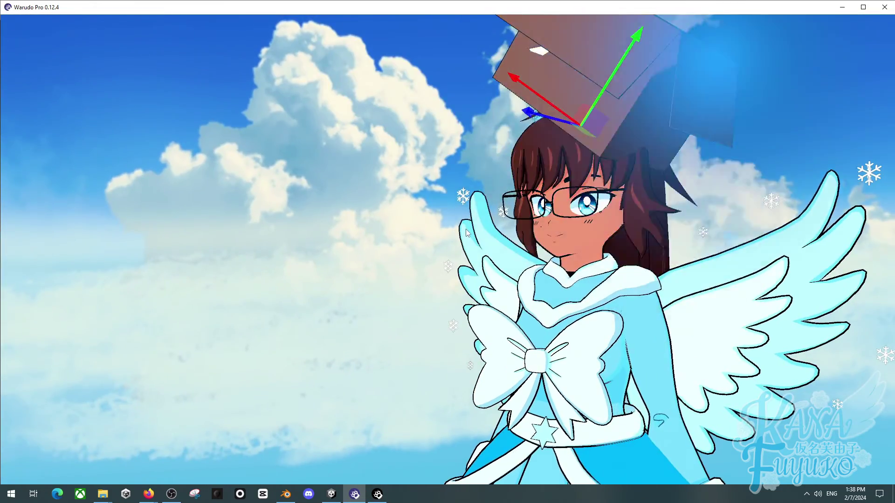
middle_click_drag(485, 223, 504, 229)
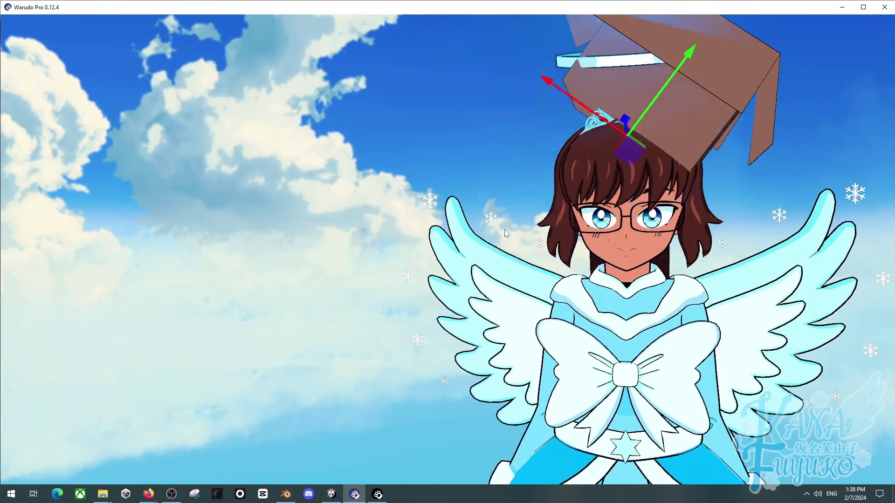
scroll(517, 224, "up", 4)
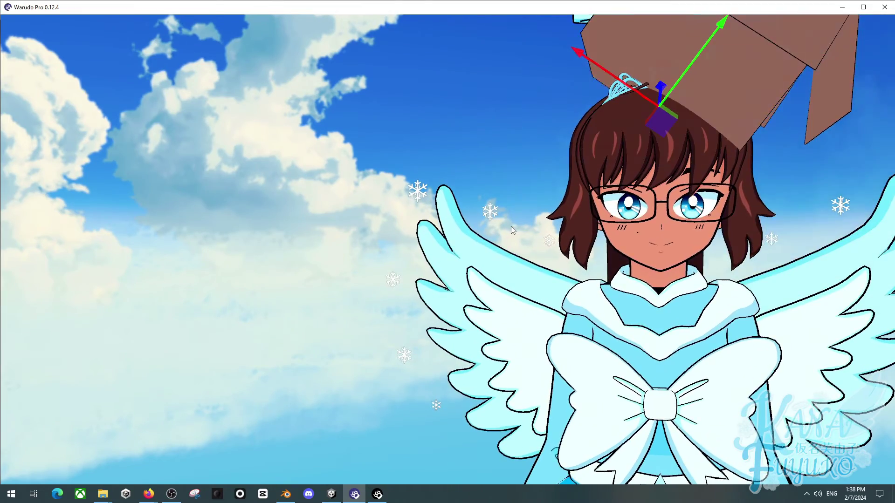
right_click_drag(511, 226, 488, 239)
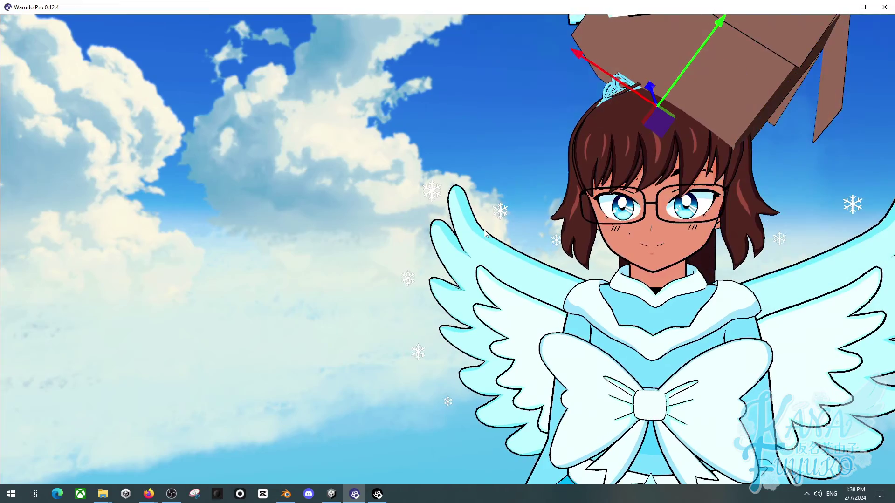
right_click_drag(482, 262, 486, 302)
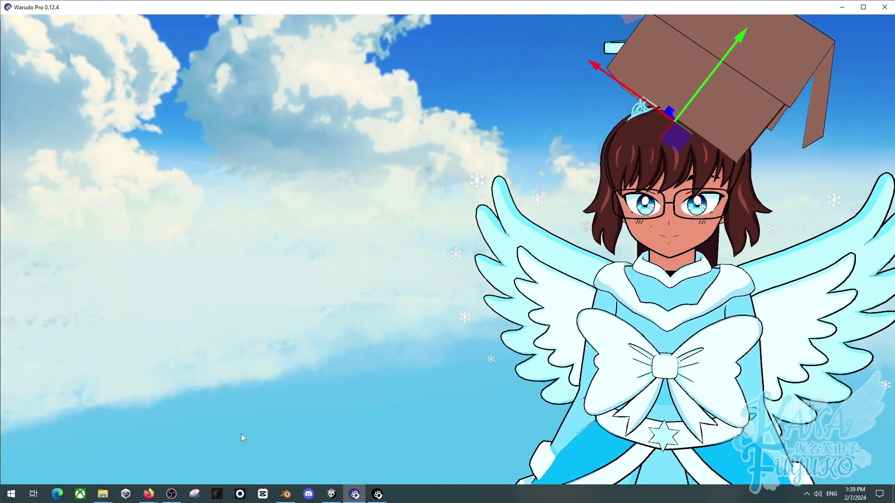
right_click_drag(535, 223, 505, 227)
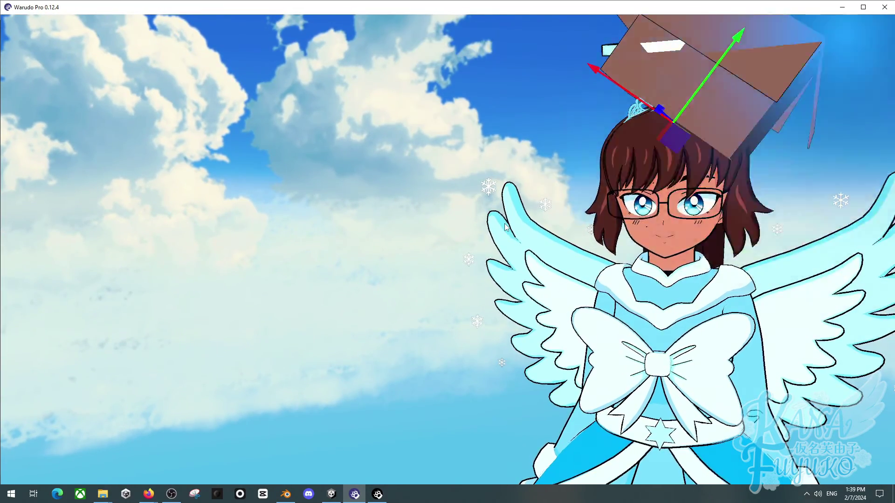